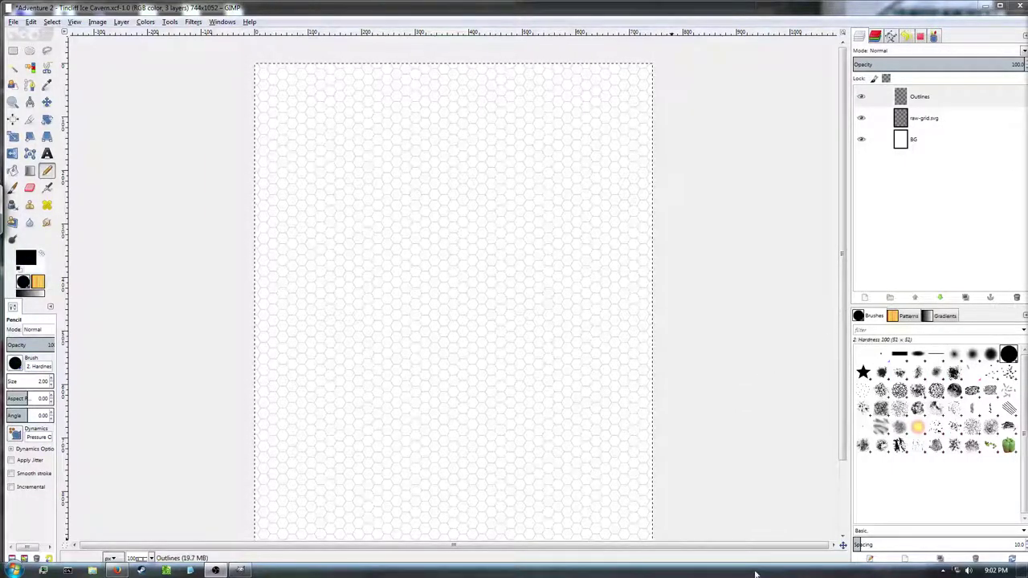
# - Open the Red Potato plot outline text file from the desktop's Birth of a World assets folder and reposition its window
pyautogui.click(92, 571)
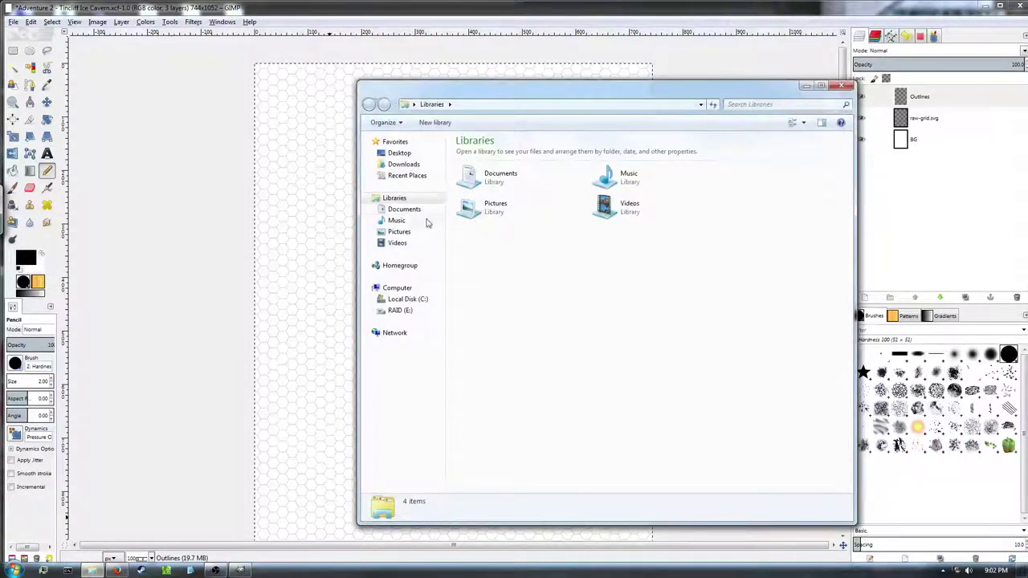
pyautogui.click(400, 153)
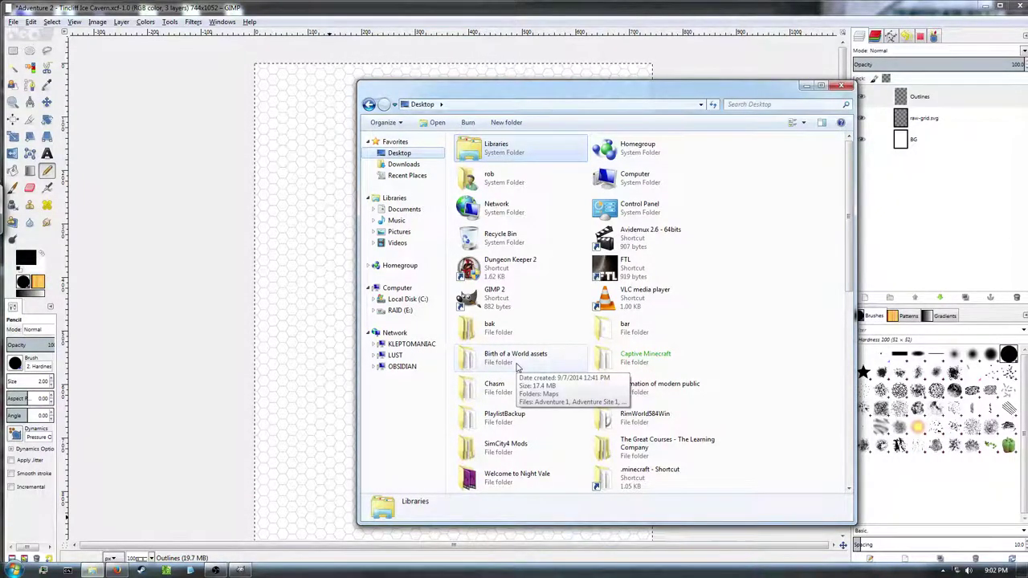
pyautogui.doubleClick(516, 359)
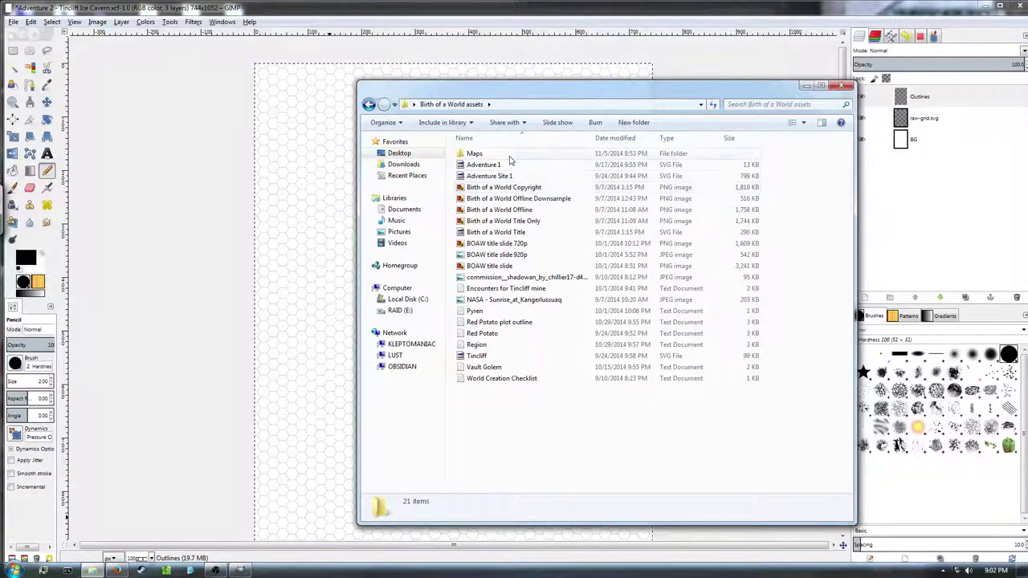
pyautogui.doubleClick(496, 323)
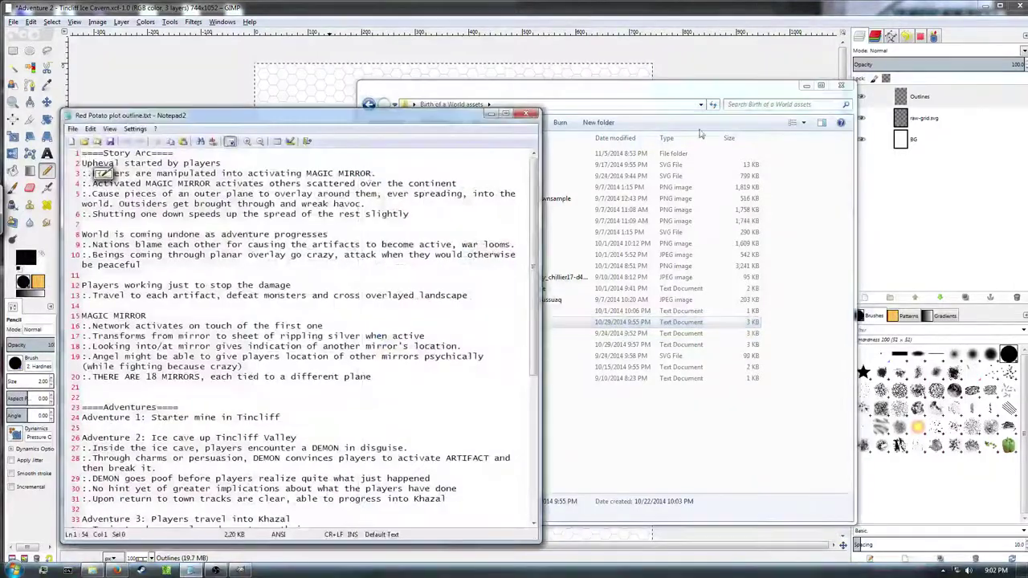
pyautogui.moveTo(443, 121); pyautogui.dragTo(835, 50)
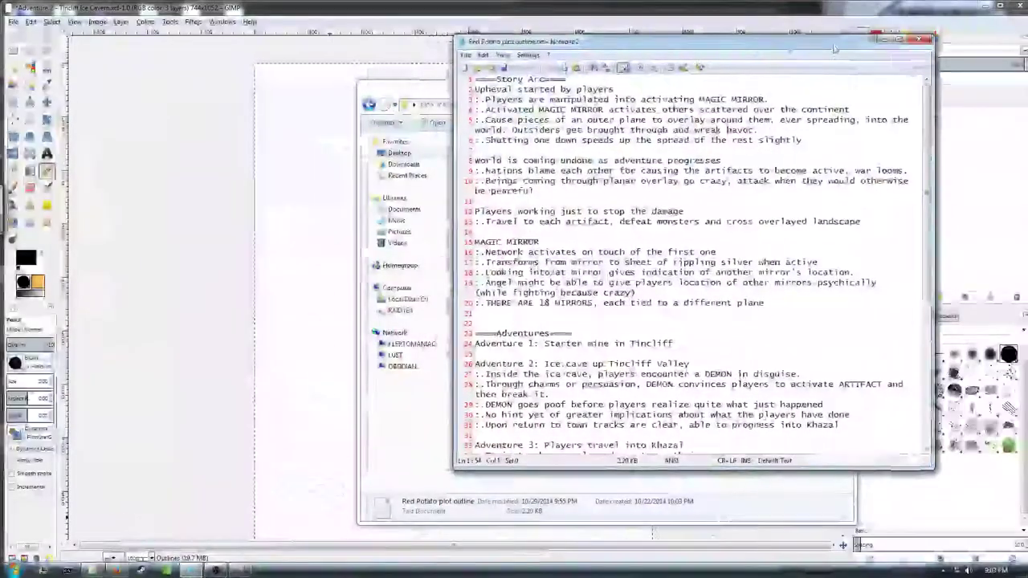
# - Examine the Adventure 2 ice cave section of the plot outline, including the demon encounter, and return to the GIMP map
pyautogui.click(783, 320)
pyautogui.scroll(-1, 783, 320)
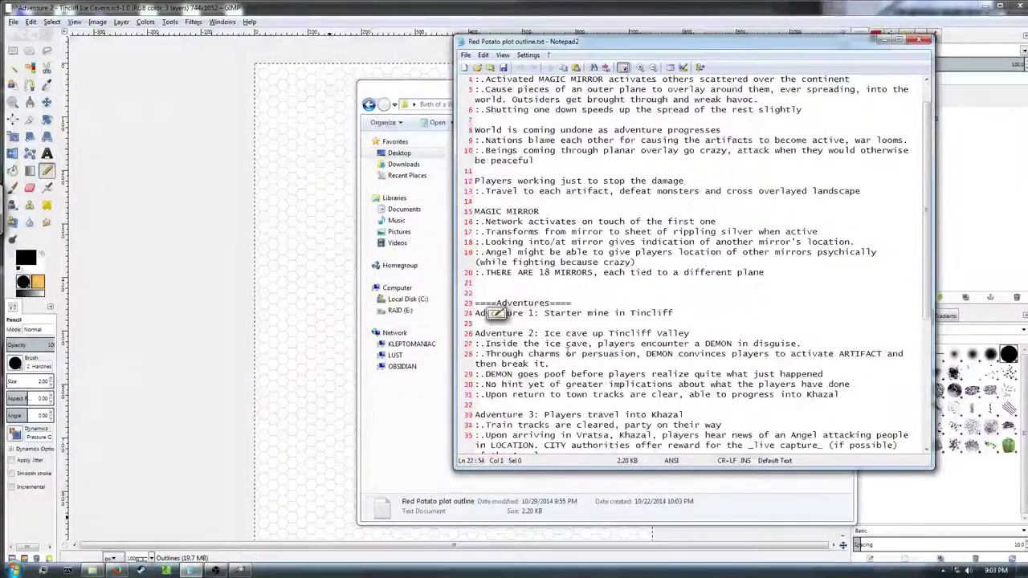
pyautogui.click(466, 337)
pyautogui.moveTo(466, 337); pyautogui.dragTo(484, 397)
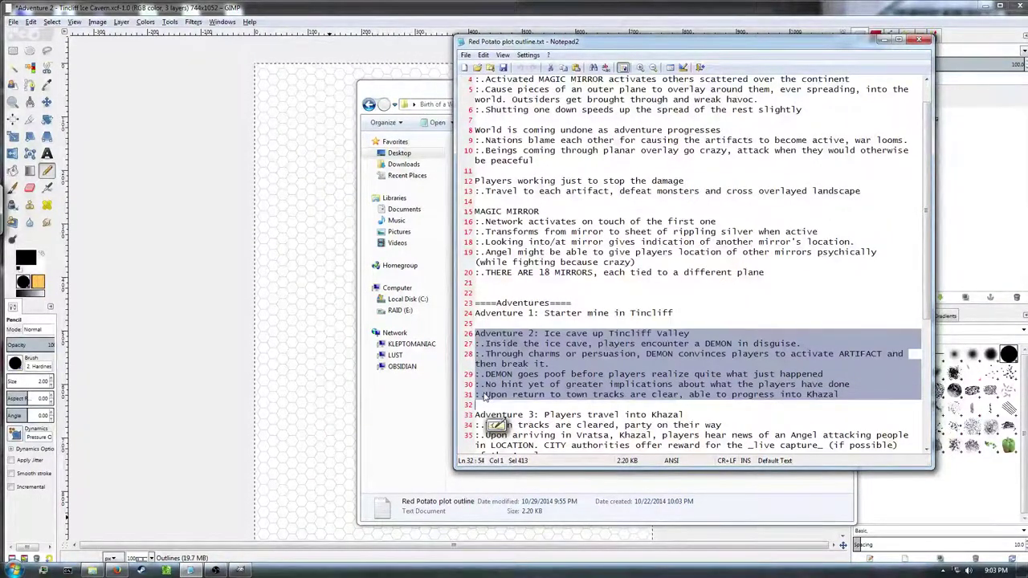
pyautogui.click(694, 375)
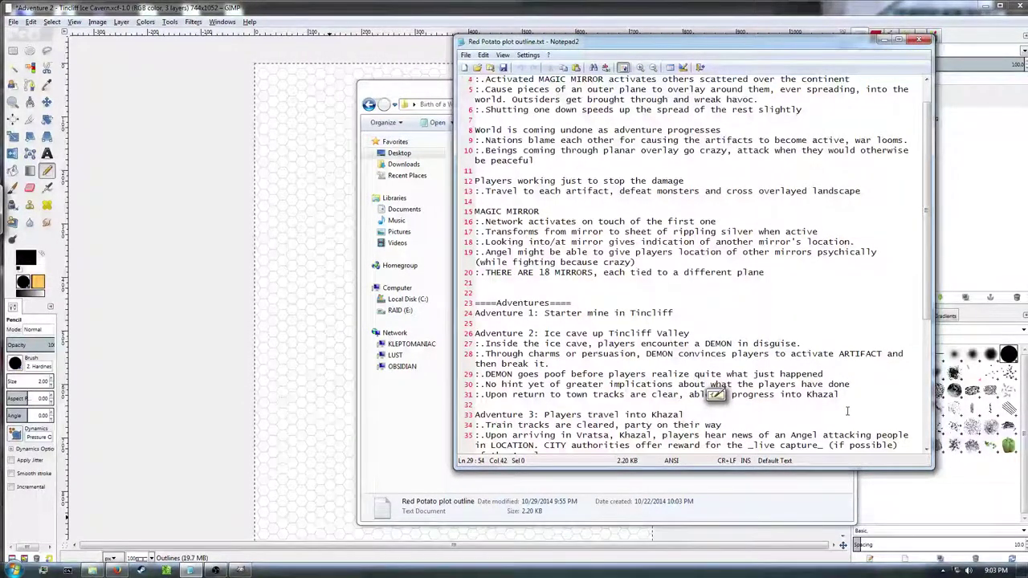
pyautogui.click(581, 407)
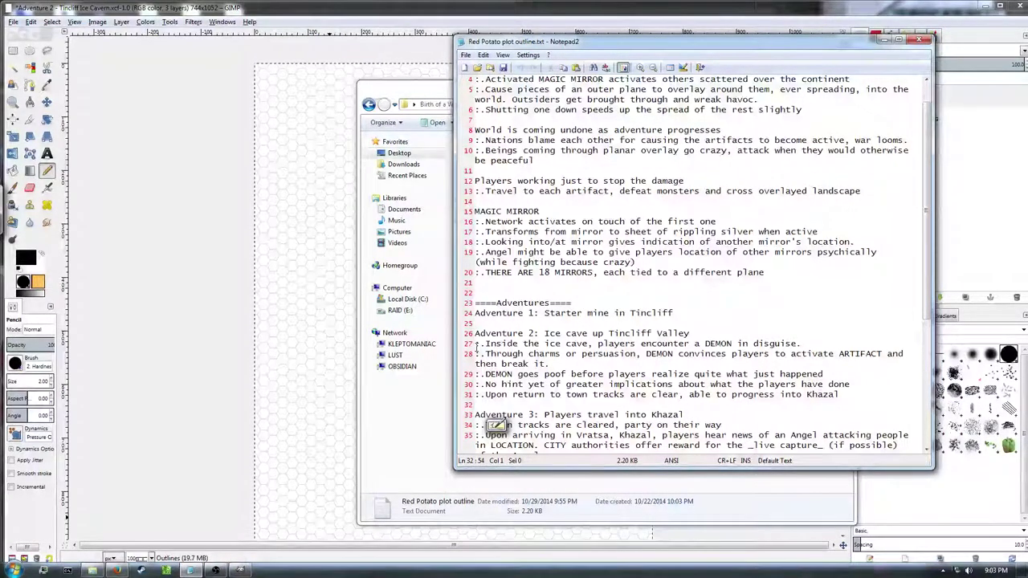
pyautogui.moveTo(836, 343); pyautogui.dragTo(487, 349)
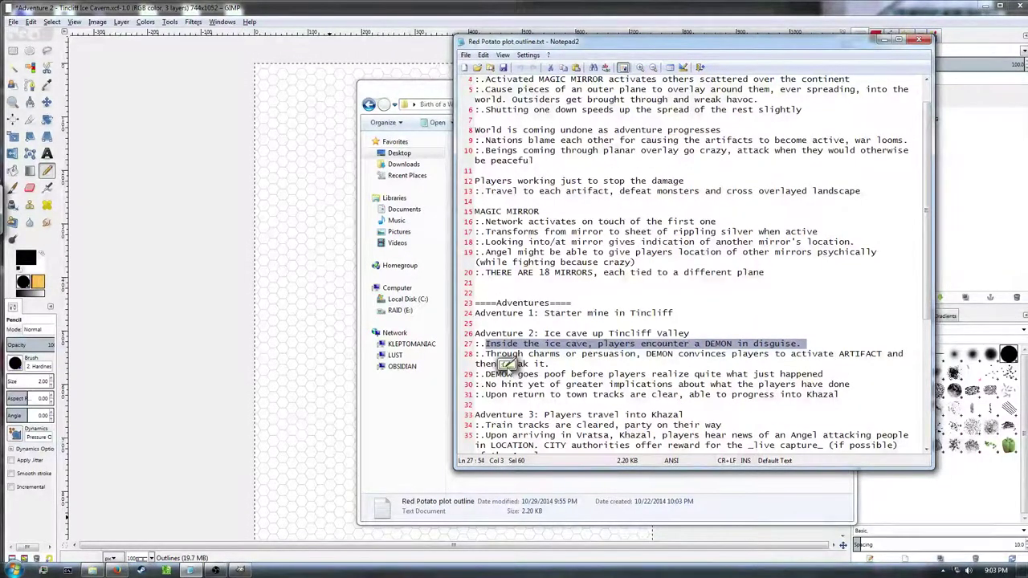
pyautogui.click(542, 406)
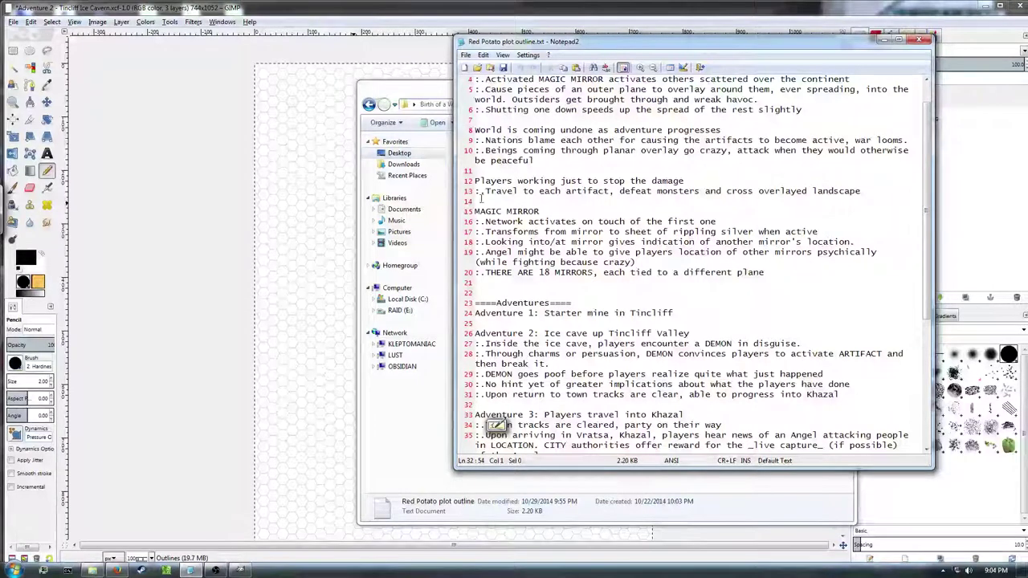
pyautogui.moveTo(490, 333); pyautogui.dragTo(747, 354)
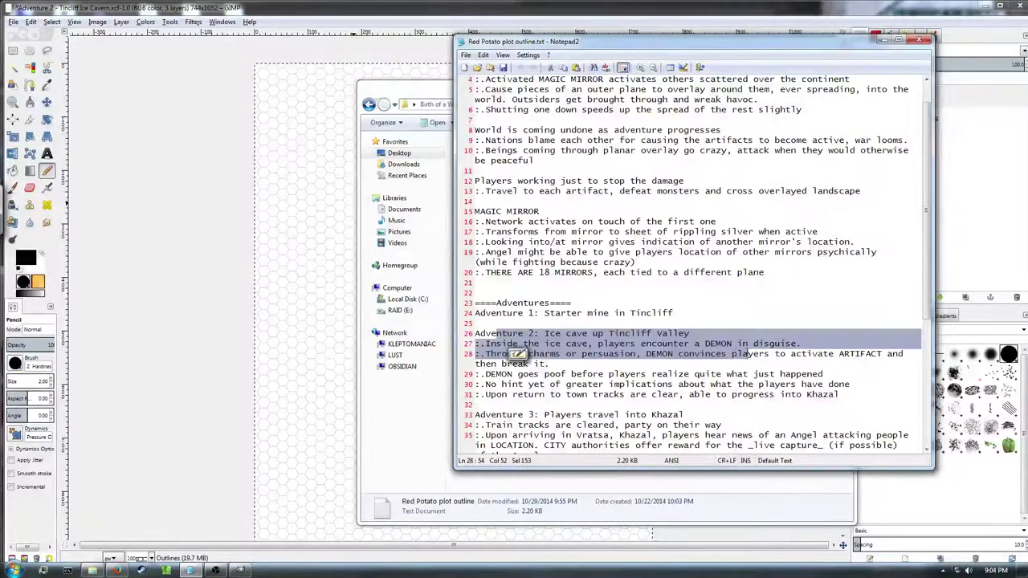
pyautogui.click(801, 360)
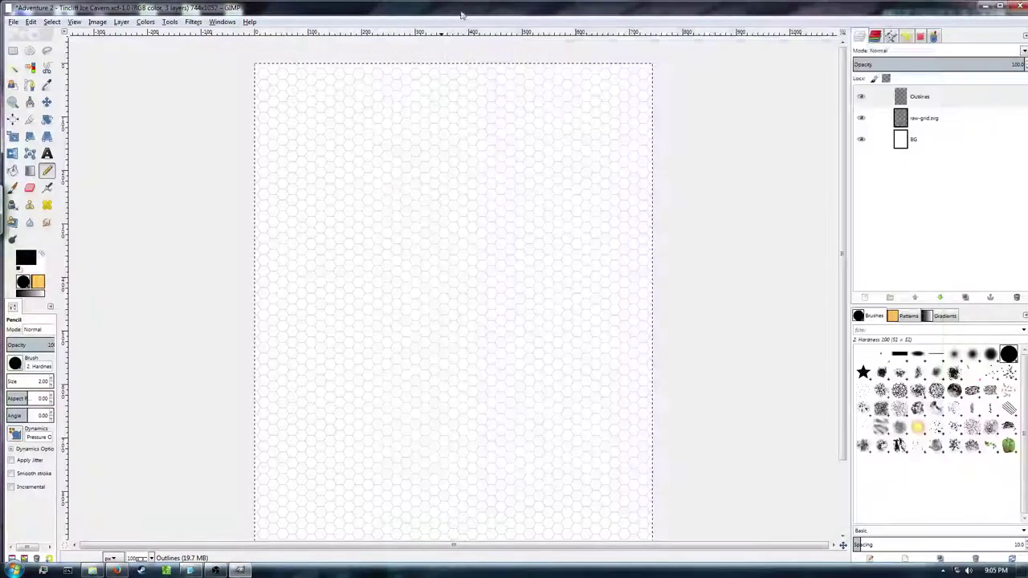
pyautogui.click(464, 9)
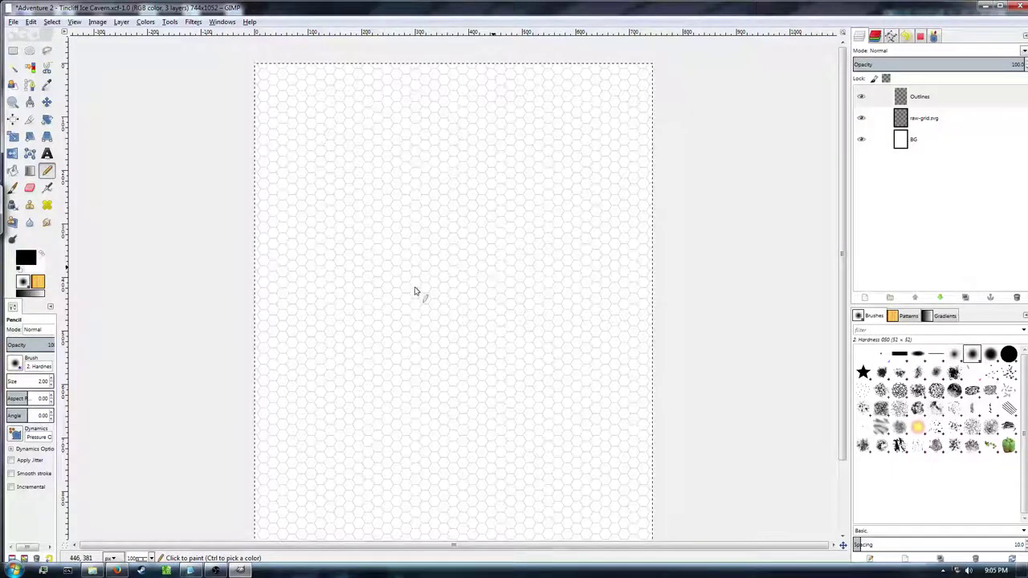
# - Open the Tincliff Area PDF from the Maps folder for reference and return to the GIMP map
pyautogui.click(92, 570)
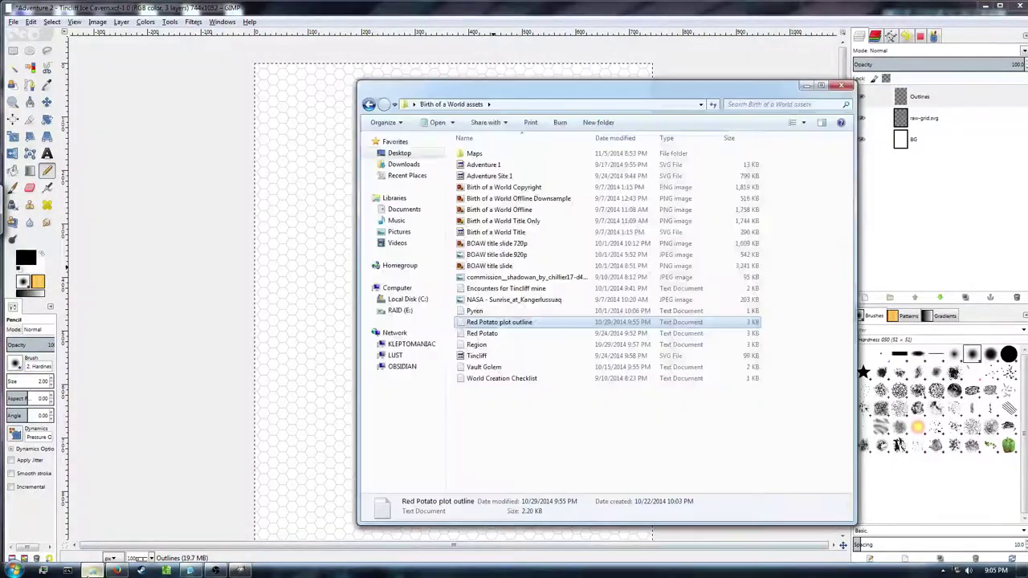
pyautogui.click(491, 159)
pyautogui.doubleClick(489, 155)
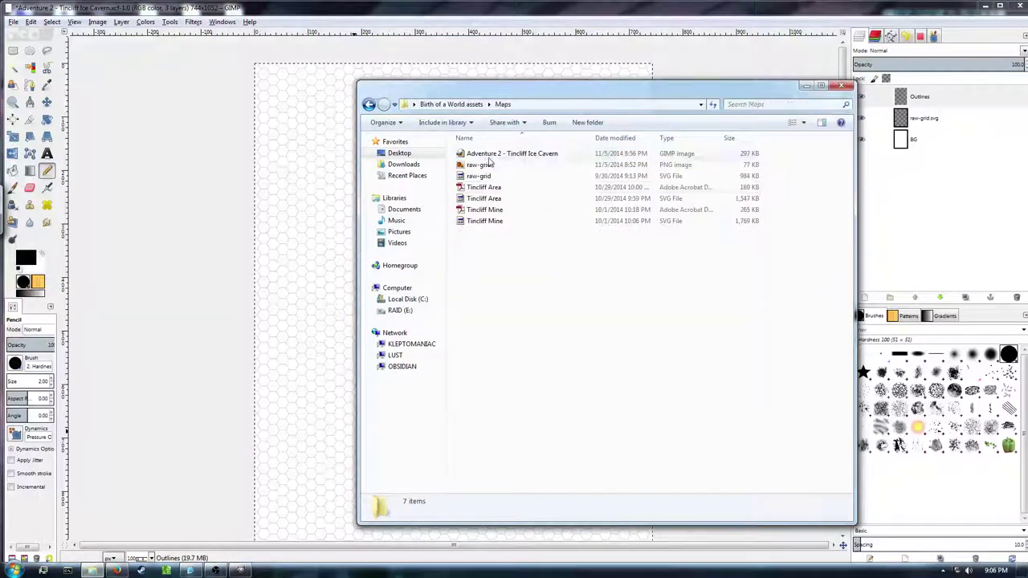
pyautogui.doubleClick(537, 190)
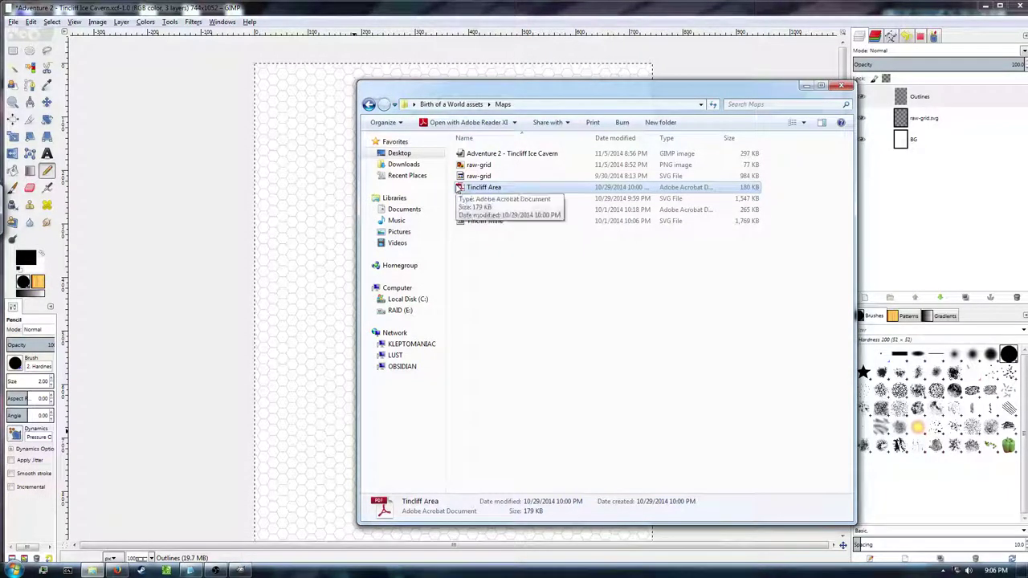
pyautogui.click(433, 14)
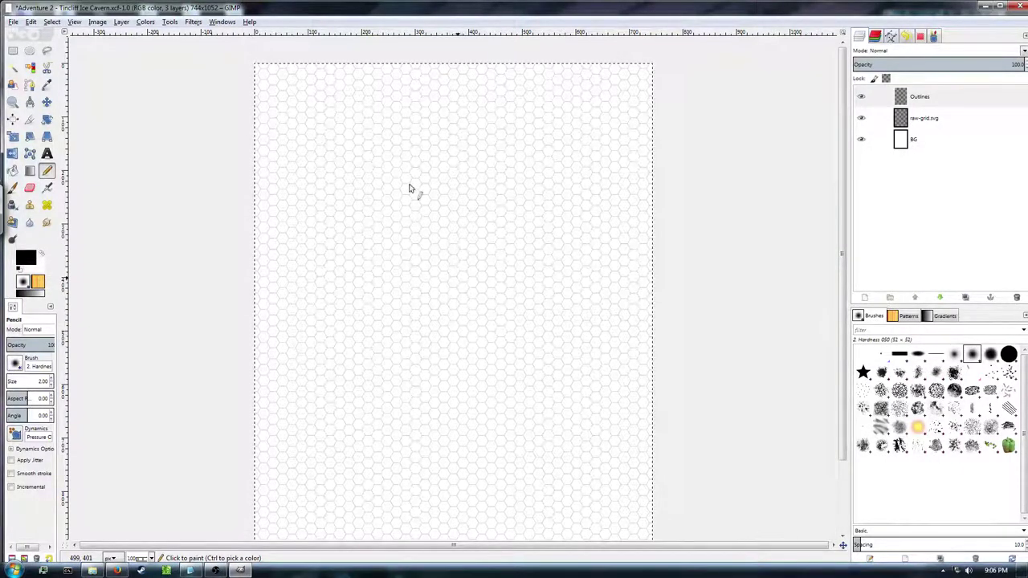
# - Pencil the two cave entrance walls near the map's bottom edge, curving outward at their upper ends, on the Outlines layer
pyautogui.moveTo(436, 364); pyautogui.dragTo(453, 261)
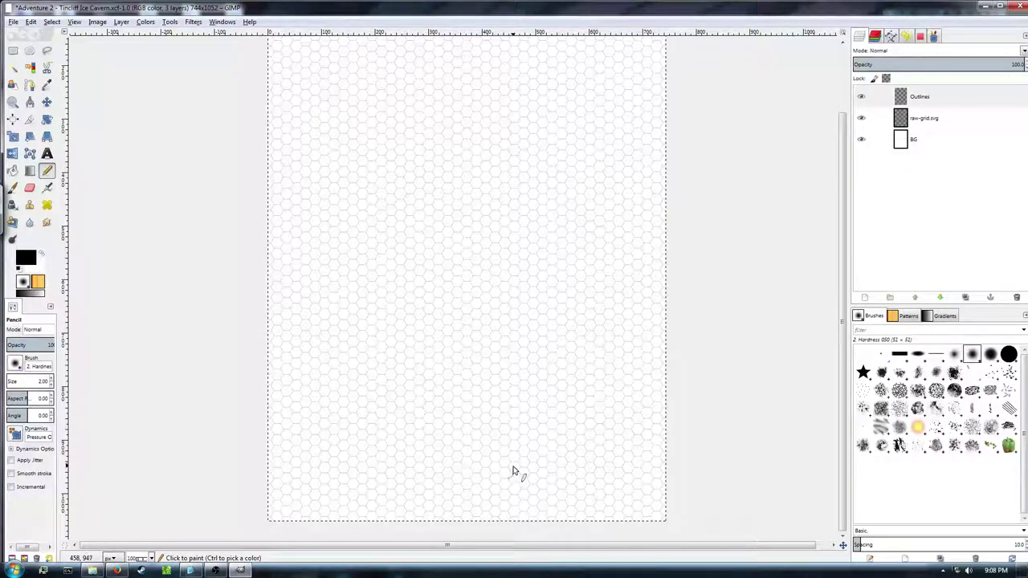
pyautogui.moveTo(512, 456); pyautogui.dragTo(512, 475)
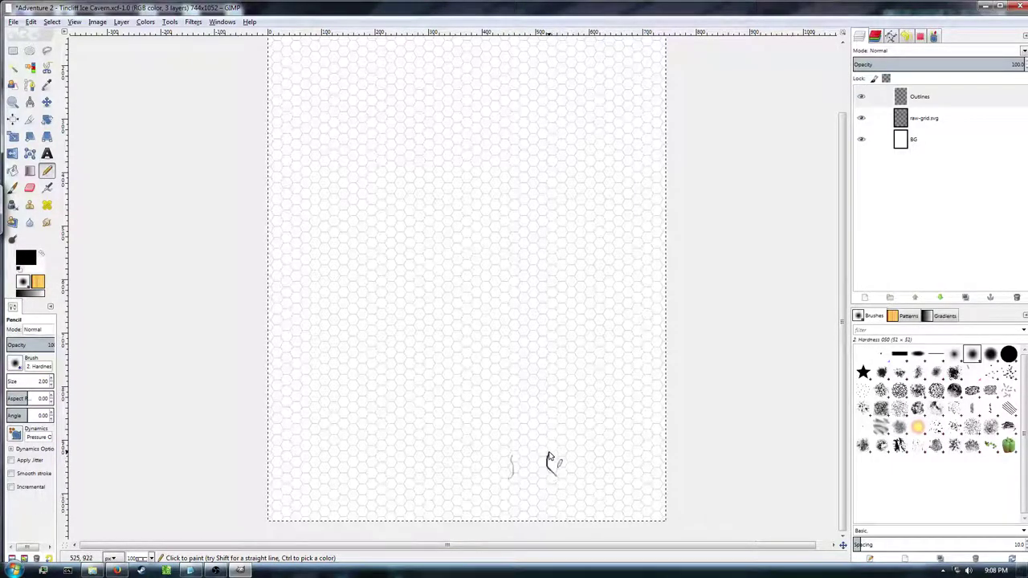
pyautogui.moveTo(551, 448)
pyautogui.mouseDown()
pyautogui.moveTo(552, 475)
pyautogui.moveTo(514, 467)
pyautogui.moveTo(508, 443)
pyautogui.mouseUp()
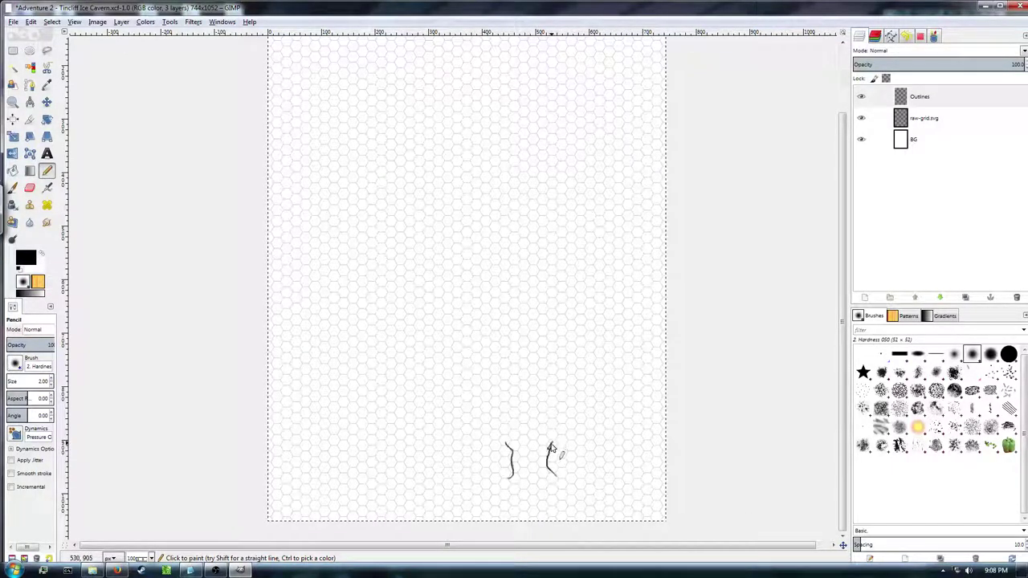
pyautogui.moveTo(551, 446); pyautogui.dragTo(562, 432)
pyautogui.moveTo(498, 436); pyautogui.dragTo(488, 423)
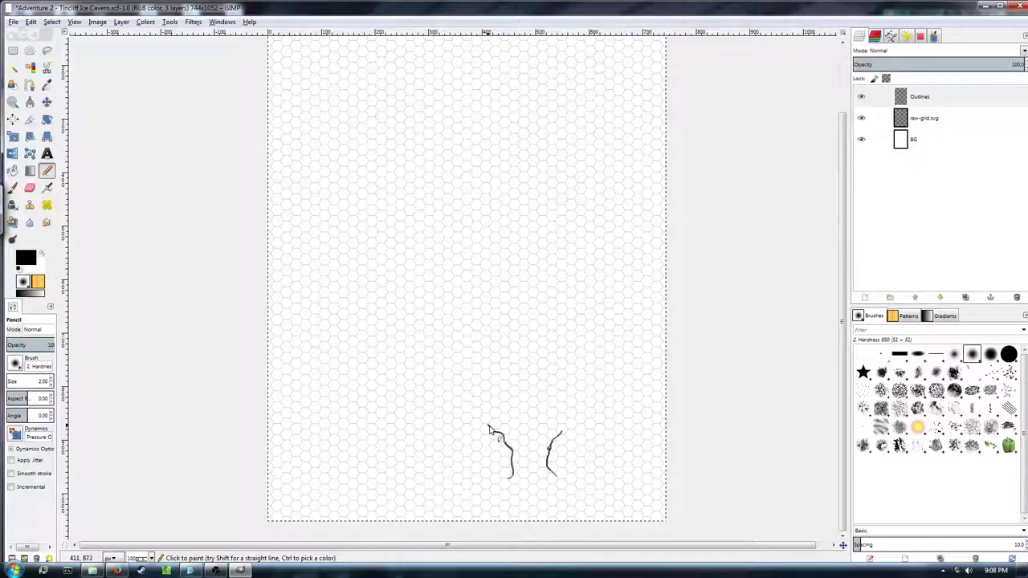
pyautogui.moveTo(564, 434); pyautogui.dragTo(569, 432)
pyautogui.moveTo(573, 427); pyautogui.dragTo(578, 421)
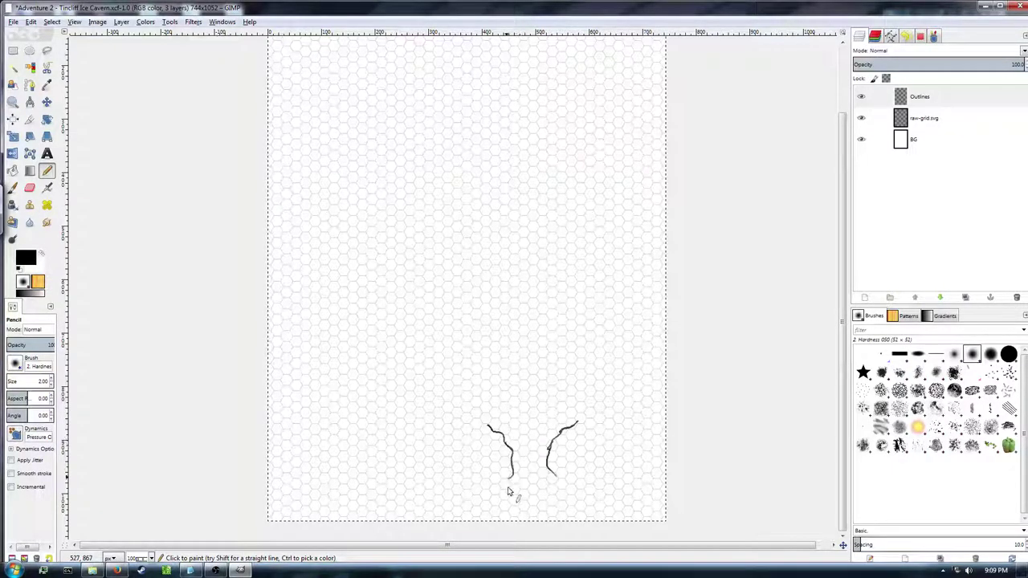
# - Draw the outer slope lines from both sides of the cave entrance down to the map's bottom edge
pyautogui.moveTo(511, 477); pyautogui.dragTo(411, 523)
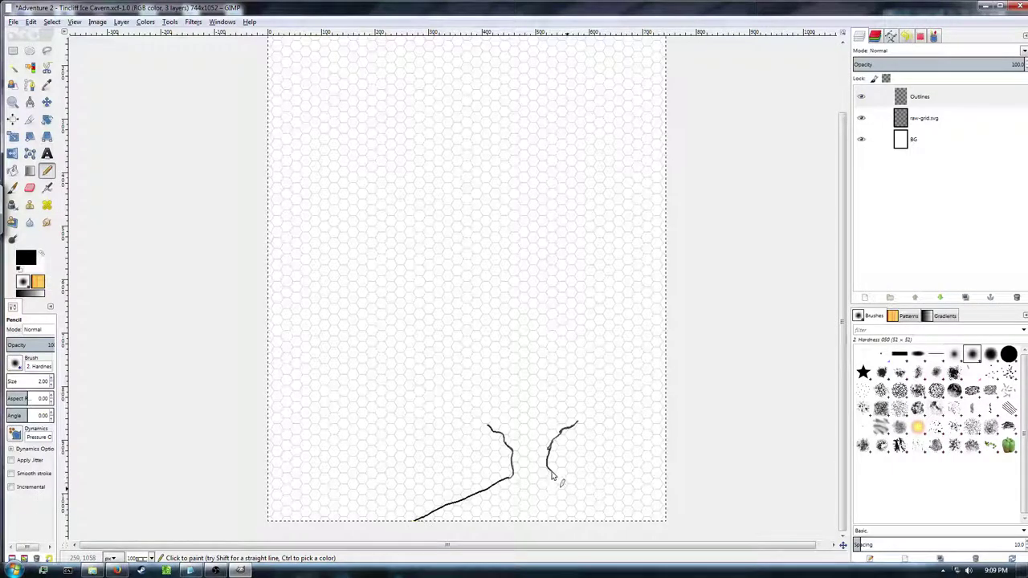
pyautogui.moveTo(568, 483); pyautogui.dragTo(665, 520)
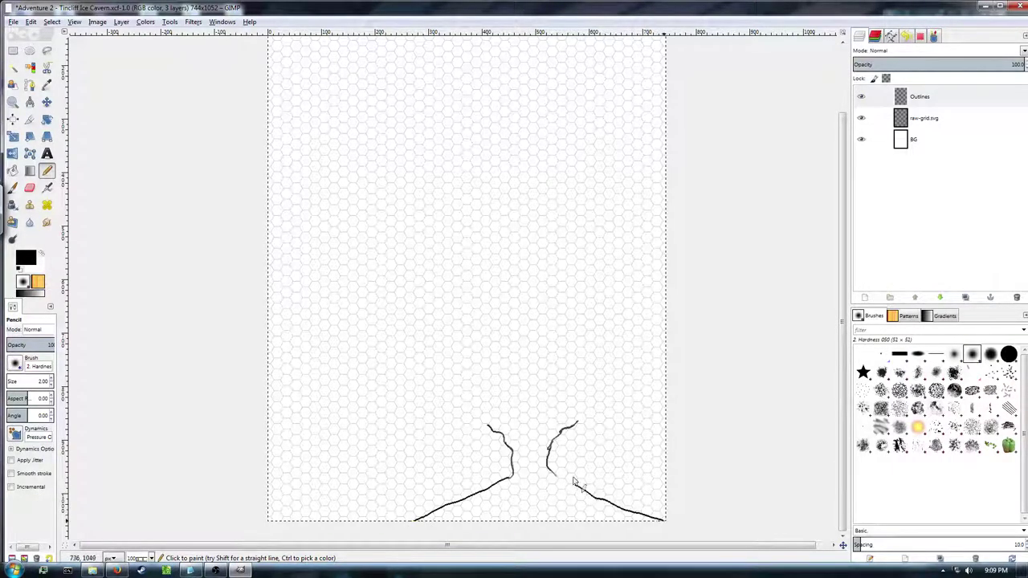
pyautogui.moveTo(580, 487); pyautogui.dragTo(548, 472)
# - Sketch light branching passage lines from the entrance up both sides of the map, and mark an X near the top
pyautogui.moveTo(506, 428)
pyautogui.mouseDown()
pyautogui.moveTo(462, 384)
pyautogui.moveTo(341, 341)
pyautogui.moveTo(467, 385)
pyautogui.moveTo(370, 340)
pyautogui.moveTo(357, 285)
pyautogui.moveTo(372, 196)
pyautogui.mouseUp()
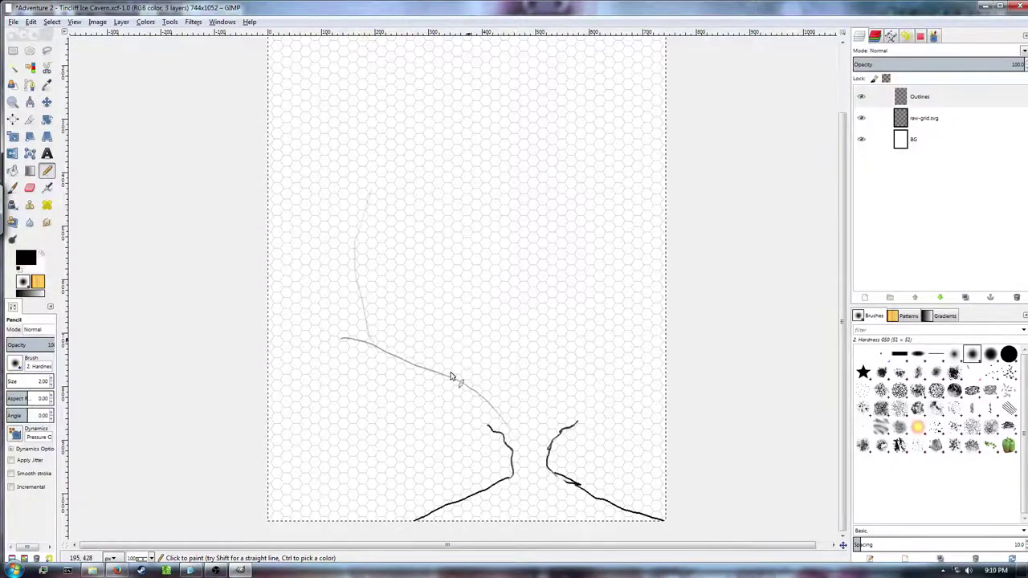
pyautogui.moveTo(450, 371); pyautogui.dragTo(471, 262)
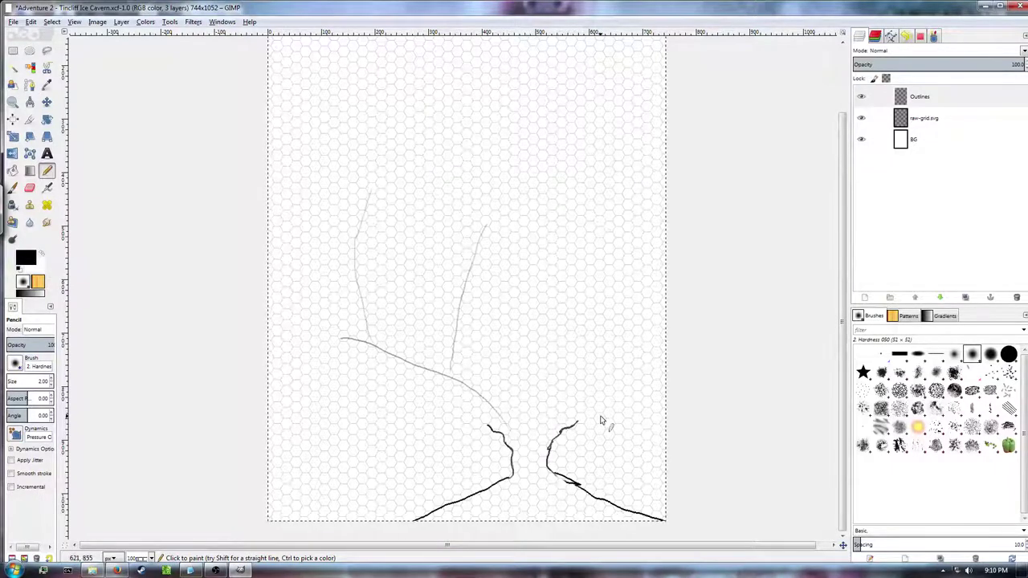
pyautogui.moveTo(554, 416)
pyautogui.mouseDown()
pyautogui.moveTo(609, 373)
pyautogui.moveTo(618, 233)
pyautogui.mouseUp()
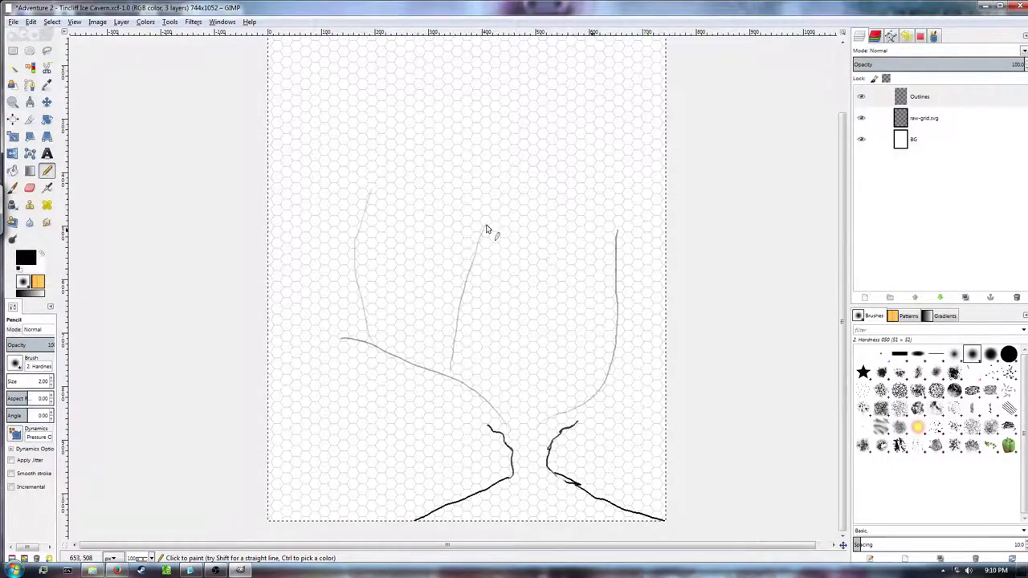
pyautogui.moveTo(484, 231)
pyautogui.mouseDown()
pyautogui.moveTo(546, 193)
pyautogui.moveTo(557, 142)
pyautogui.moveTo(543, 123)
pyautogui.moveTo(614, 214)
pyautogui.mouseUp()
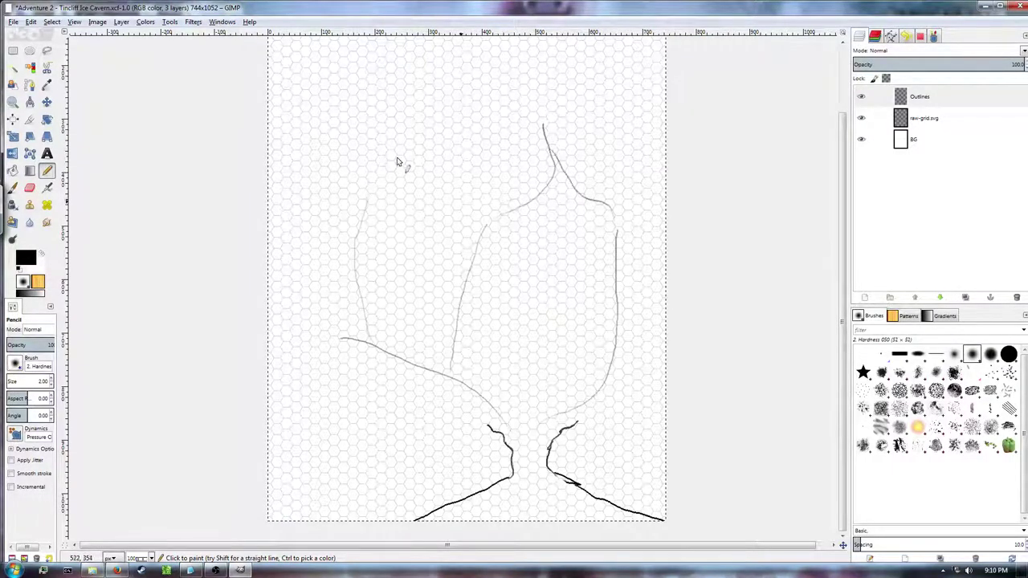
pyautogui.moveTo(525, 85)
pyautogui.mouseDown()
pyautogui.moveTo(547, 99)
pyautogui.moveTo(555, 78)
pyautogui.mouseUp()
pyautogui.moveTo(485, 110); pyautogui.dragTo(378, 171)
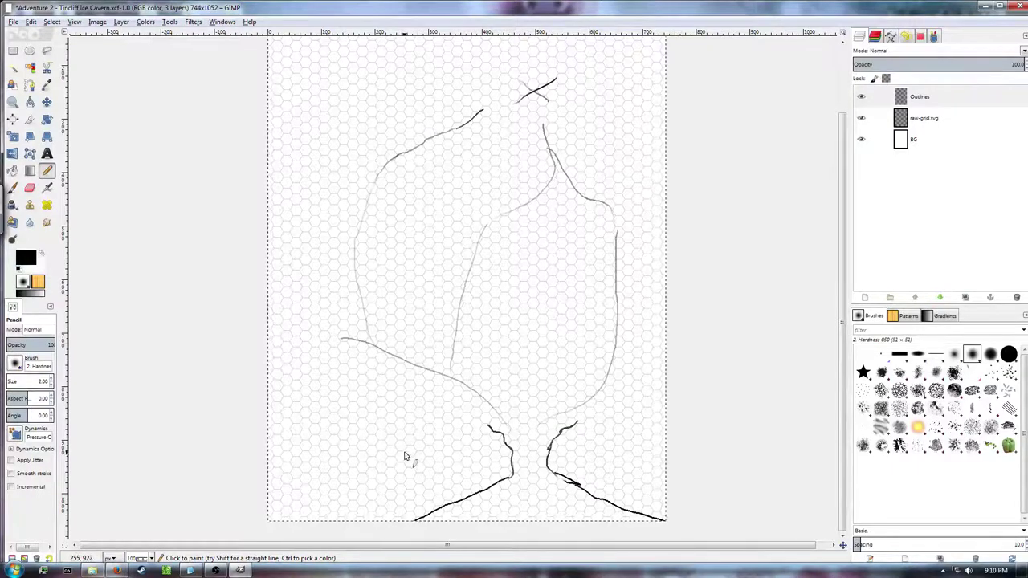
# - Sketch three long curves across the passages at the lower, middle and upper levels of the map, and circle the X
pyautogui.moveTo(414, 434)
pyautogui.mouseDown()
pyautogui.moveTo(546, 399)
pyautogui.moveTo(655, 429)
pyautogui.mouseUp()
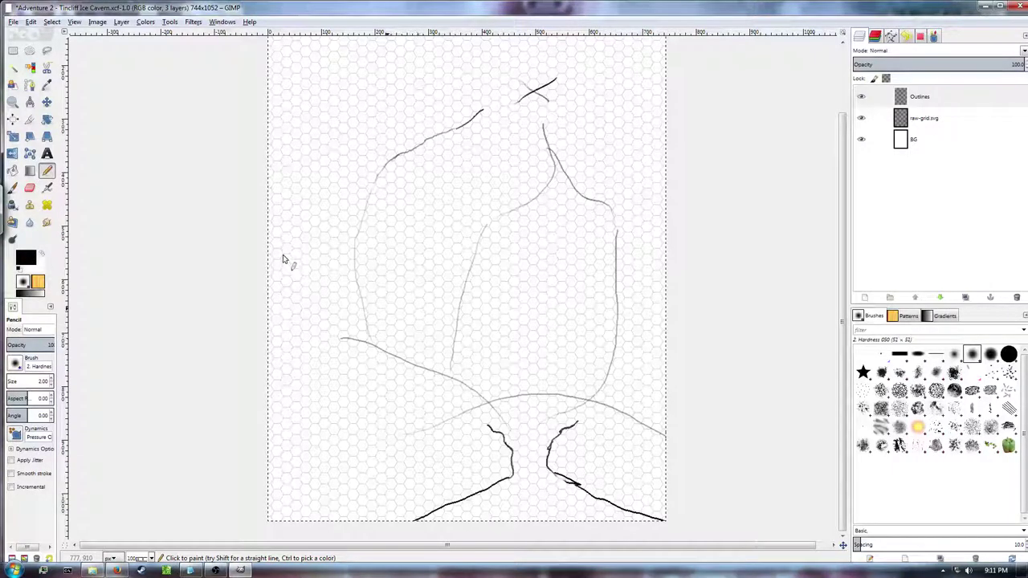
pyautogui.moveTo(483, 341)
pyautogui.mouseDown()
pyautogui.moveTo(541, 344)
pyautogui.moveTo(665, 313)
pyautogui.mouseUp()
pyautogui.moveTo(478, 342)
pyautogui.mouseDown()
pyautogui.moveTo(366, 300)
pyautogui.moveTo(284, 244)
pyautogui.mouseUp()
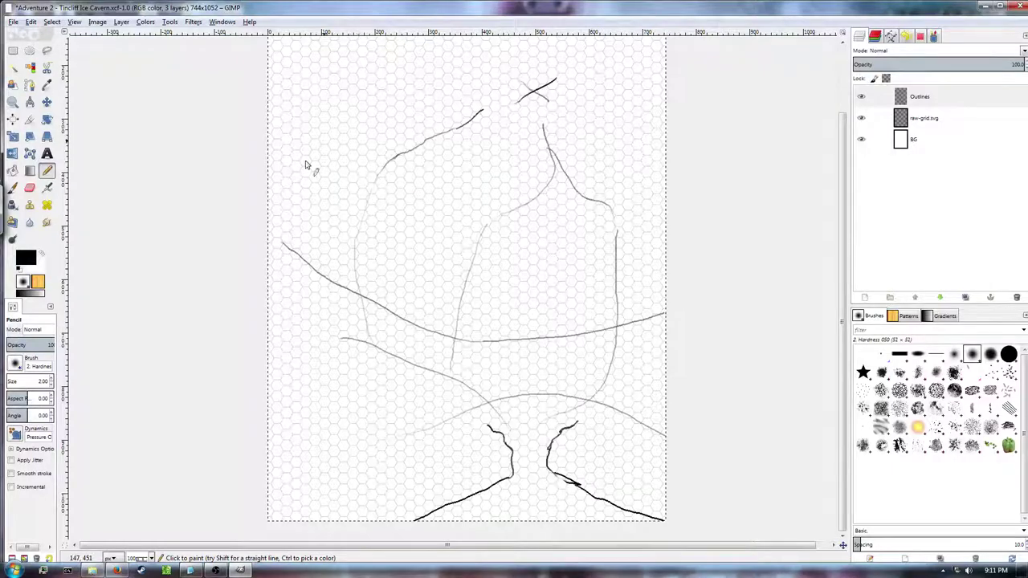
pyautogui.moveTo(351, 104); pyautogui.dragTo(362, 119)
pyautogui.moveTo(442, 167); pyautogui.dragTo(570, 185)
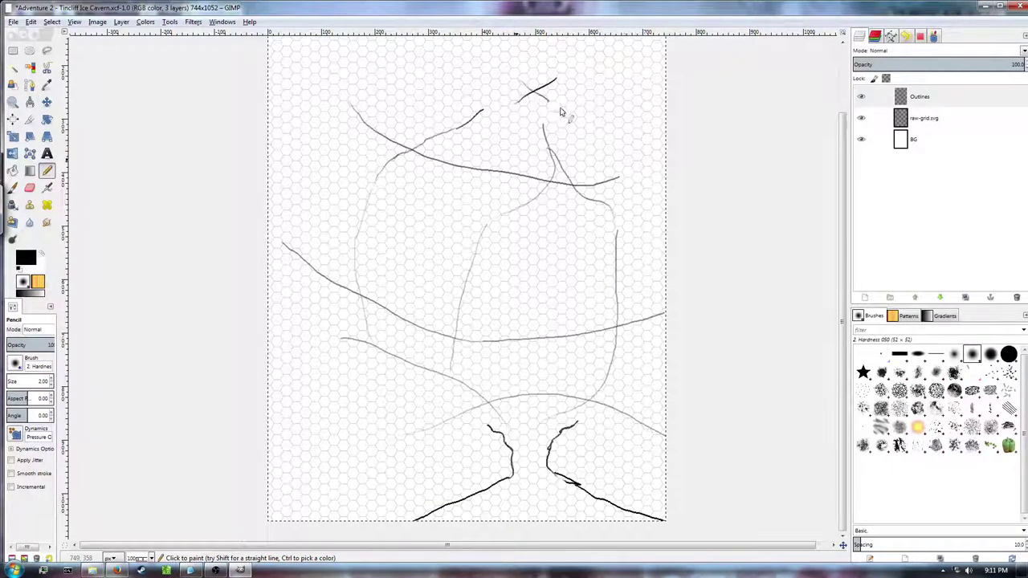
pyautogui.moveTo(506, 106); pyautogui.dragTo(561, 103)
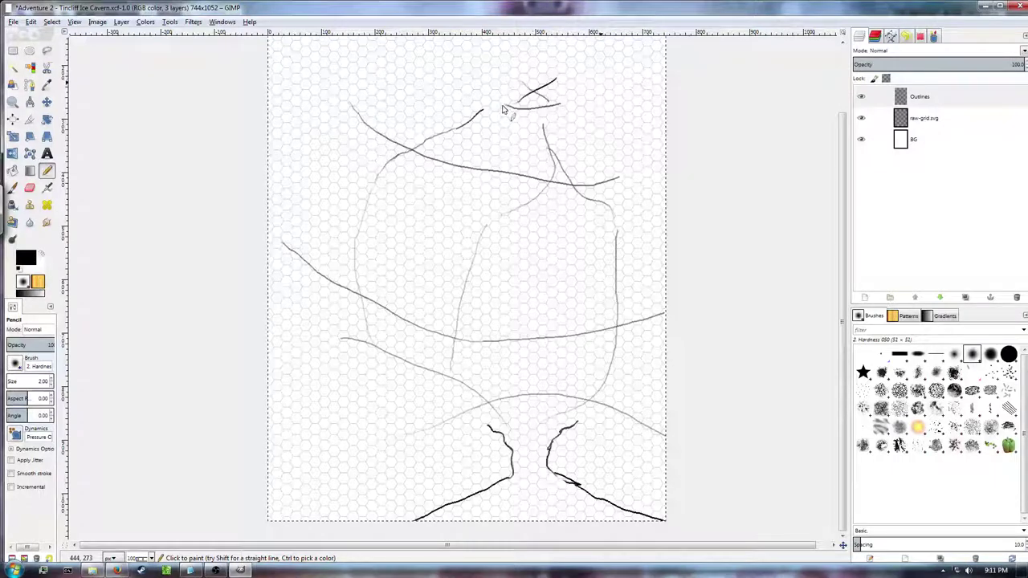
pyautogui.moveTo(499, 98)
pyautogui.mouseDown()
pyautogui.moveTo(555, 69)
pyautogui.moveTo(568, 99)
pyautogui.moveTo(533, 108)
pyautogui.mouseUp()
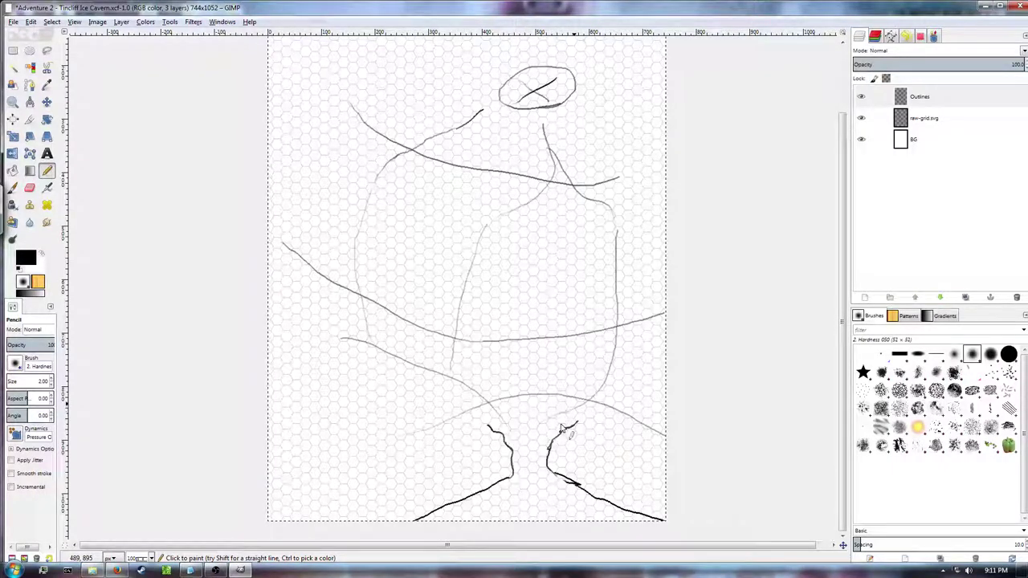
pyautogui.moveTo(539, 438); pyautogui.dragTo(541, 454)
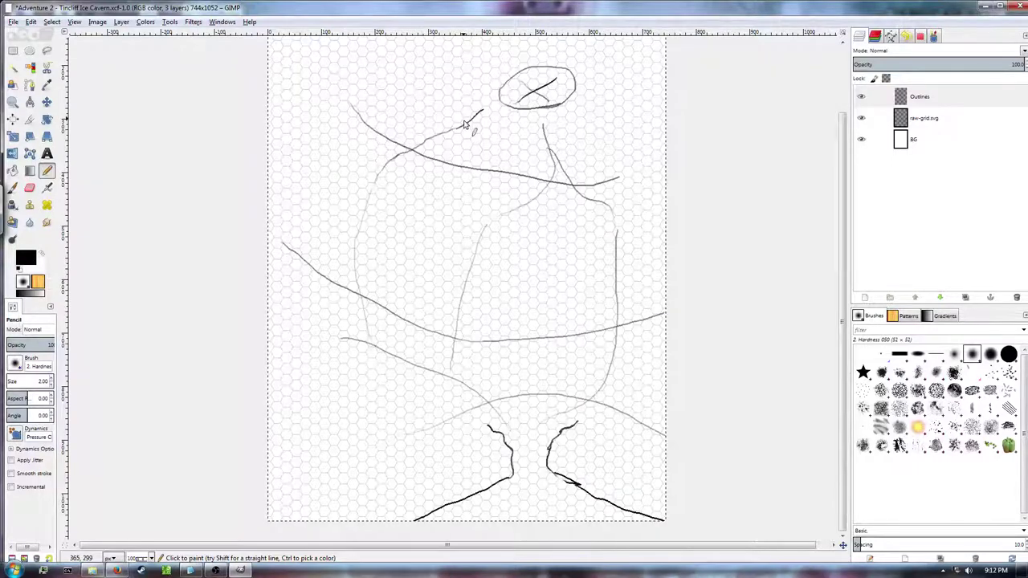
pyautogui.moveTo(483, 110); pyautogui.dragTo(461, 124)
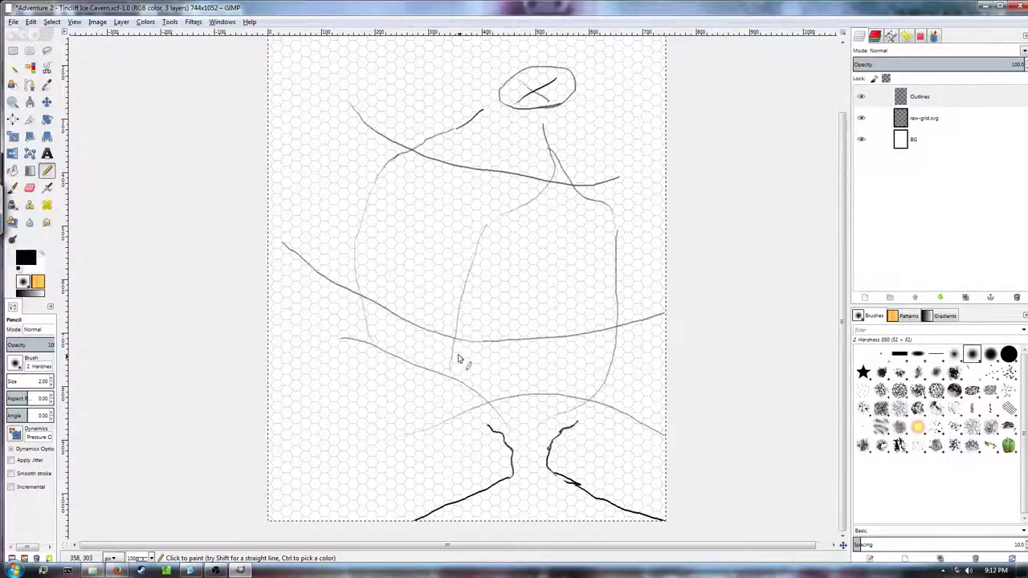
pyautogui.moveTo(453, 354); pyautogui.dragTo(451, 374)
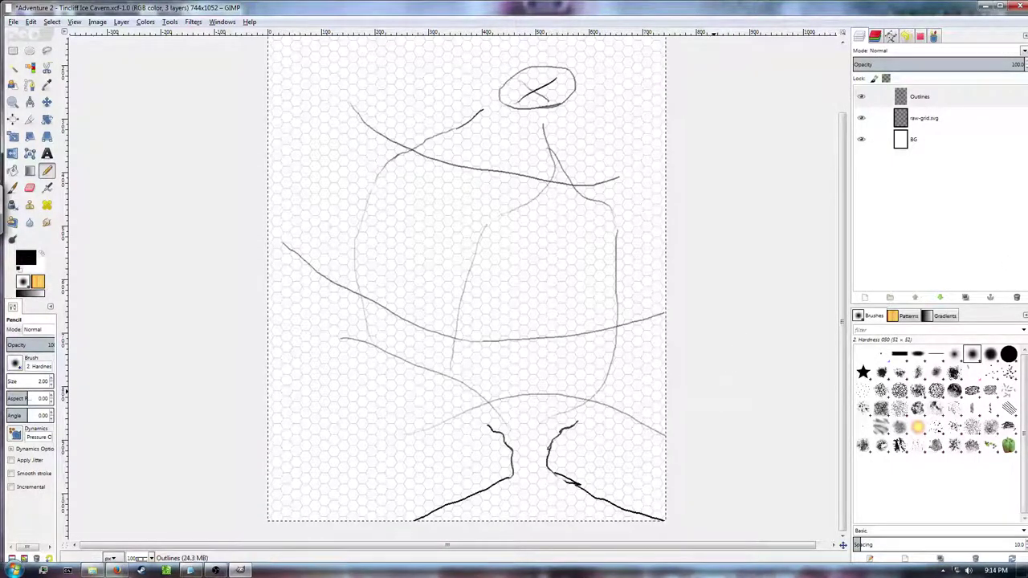
# - Add a new transparent layer named walls, 744 by 1052 px, above the Outlines layer
pyautogui.rightClick(986, 192)
pyautogui.click(919, 206)
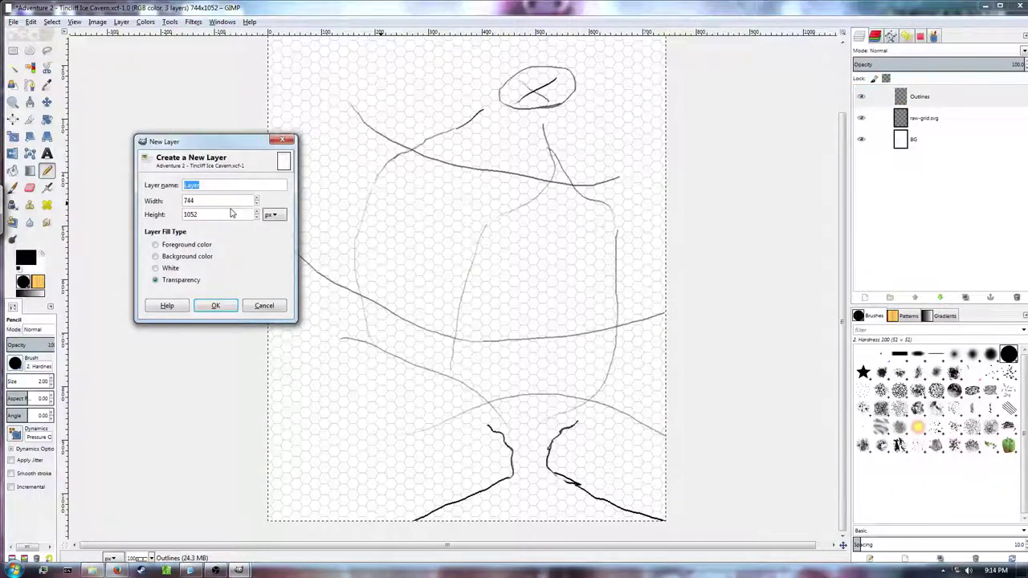
pyautogui.click(215, 305)
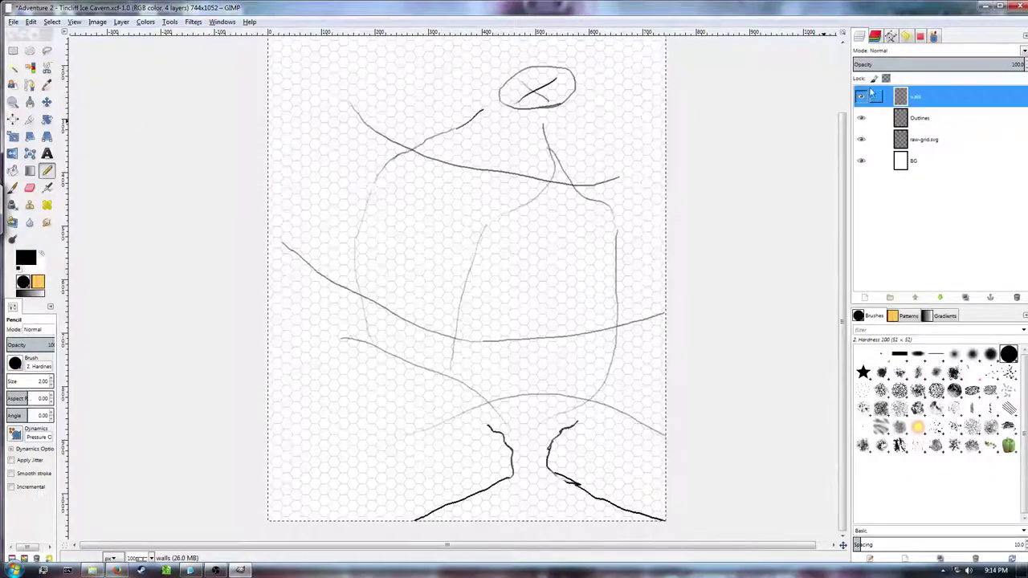
# - Lock the pixels of the Outlines layer and make the walls layer active
pyautogui.click(917, 118)
pyautogui.rightClick(920, 119)
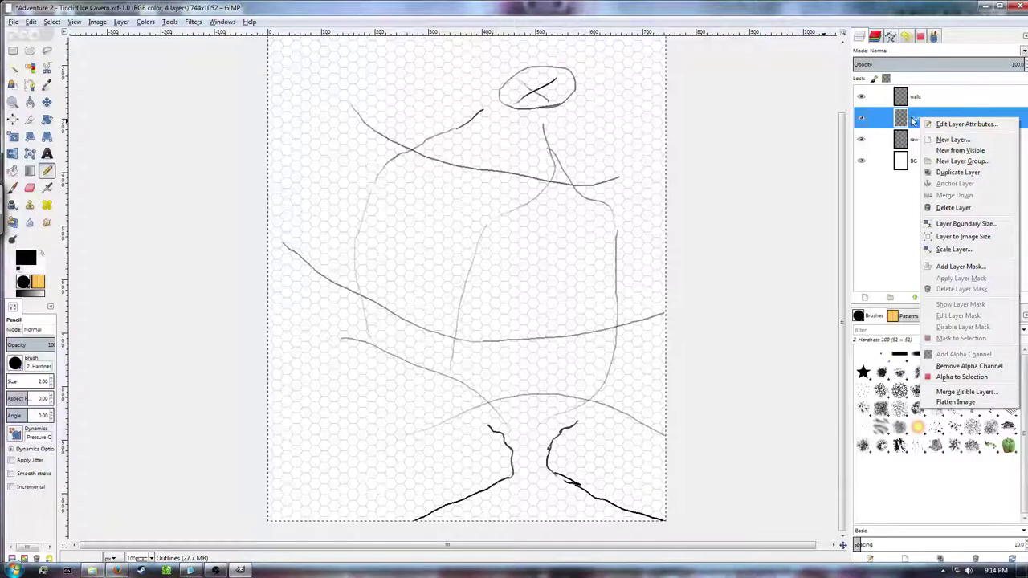
pyautogui.press('Escape')
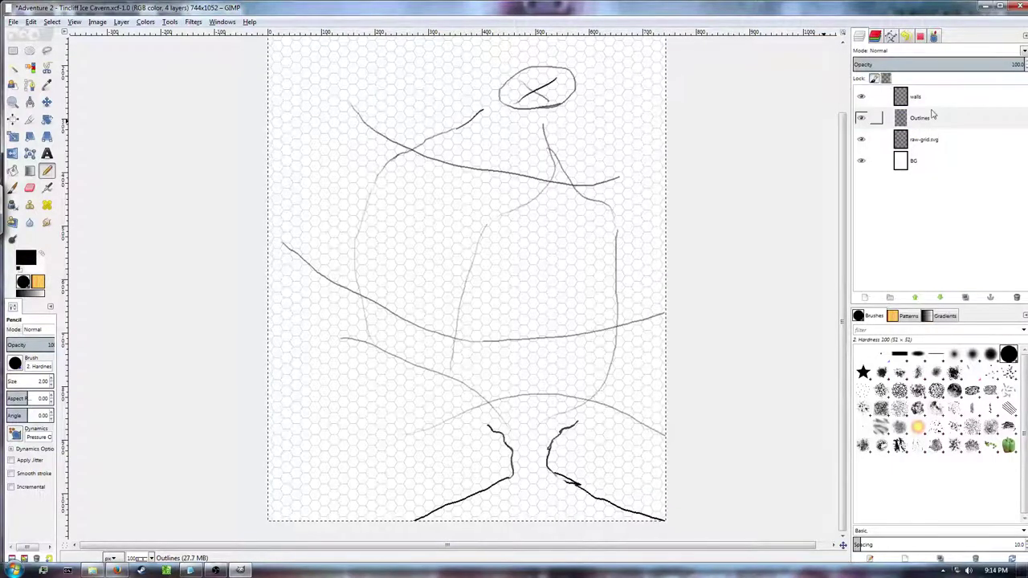
pyautogui.click(930, 97)
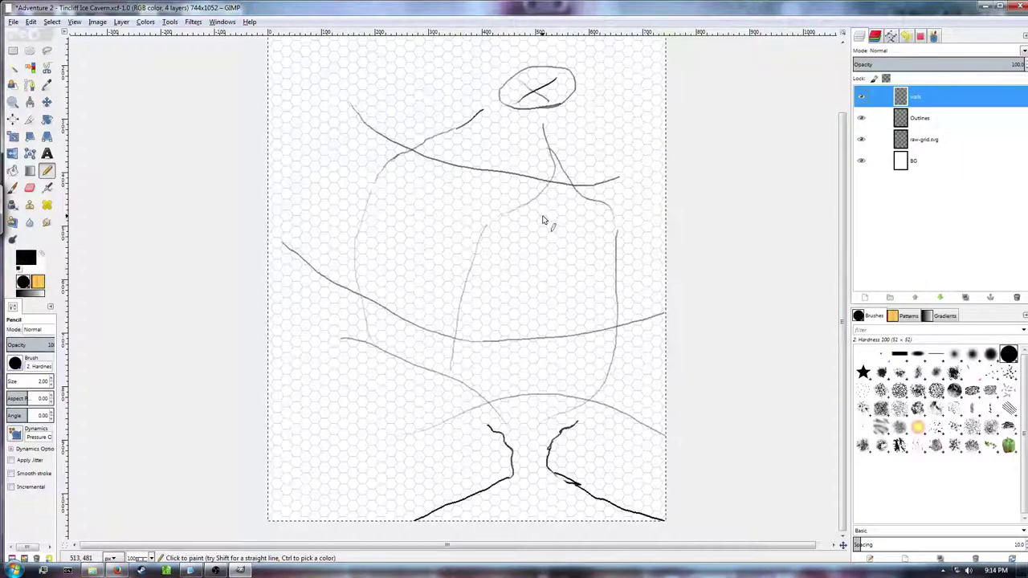
pyautogui.press(',')
pyautogui.press(',')
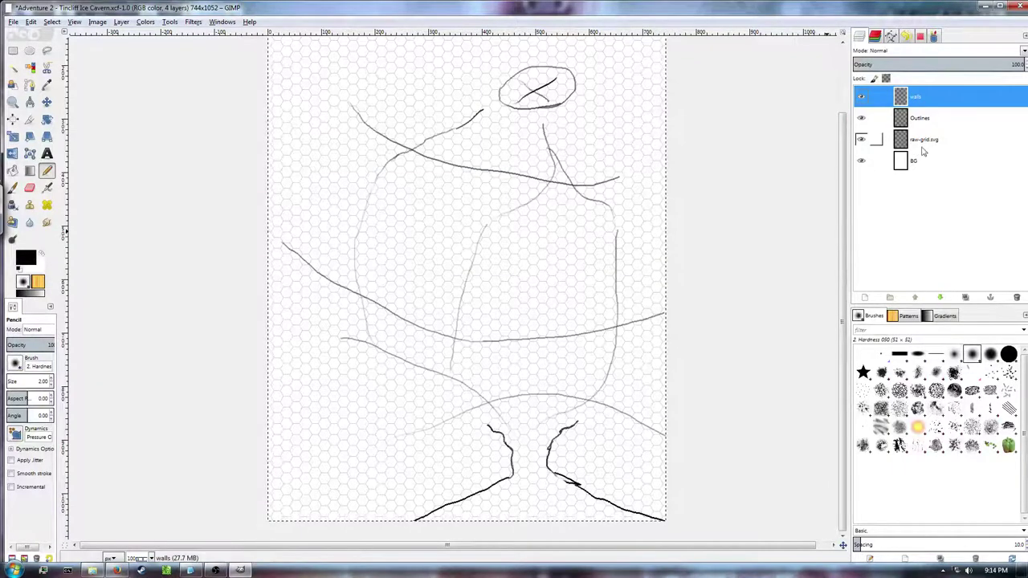
pyautogui.press('.')
pyautogui.press('.')
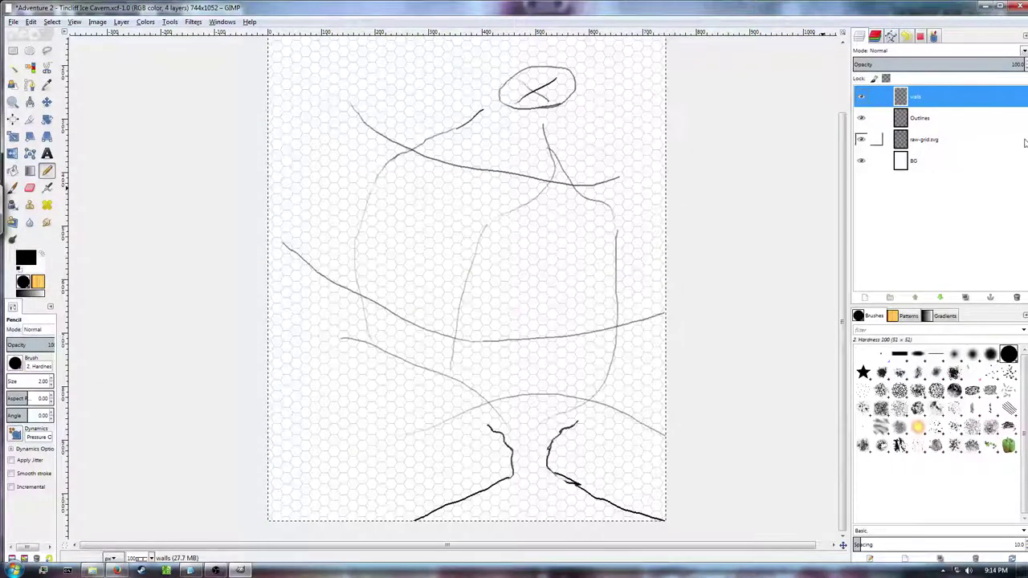
pyautogui.click(923, 119)
pyautogui.rightClick(926, 119)
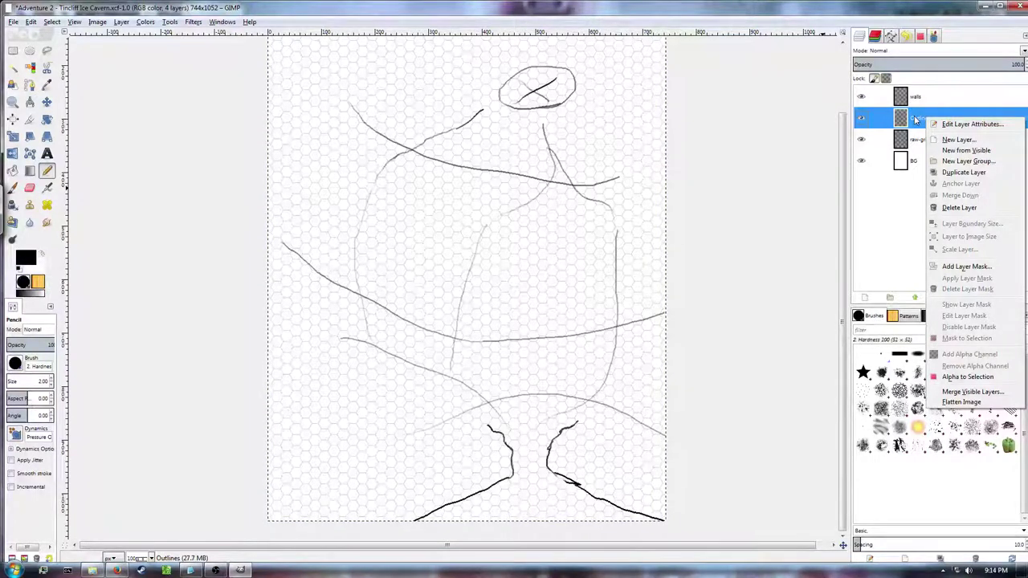
pyautogui.click(891, 216)
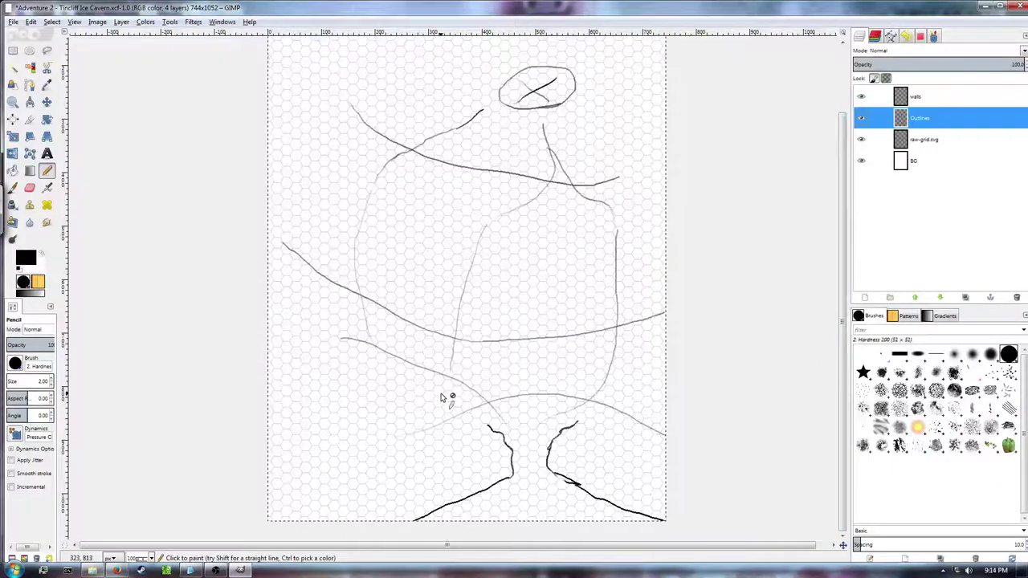
# - Trace both cave entrance walls and their outer slopes on the walls layer with the 2. Hardness 050 brush
pyautogui.click(972, 354)
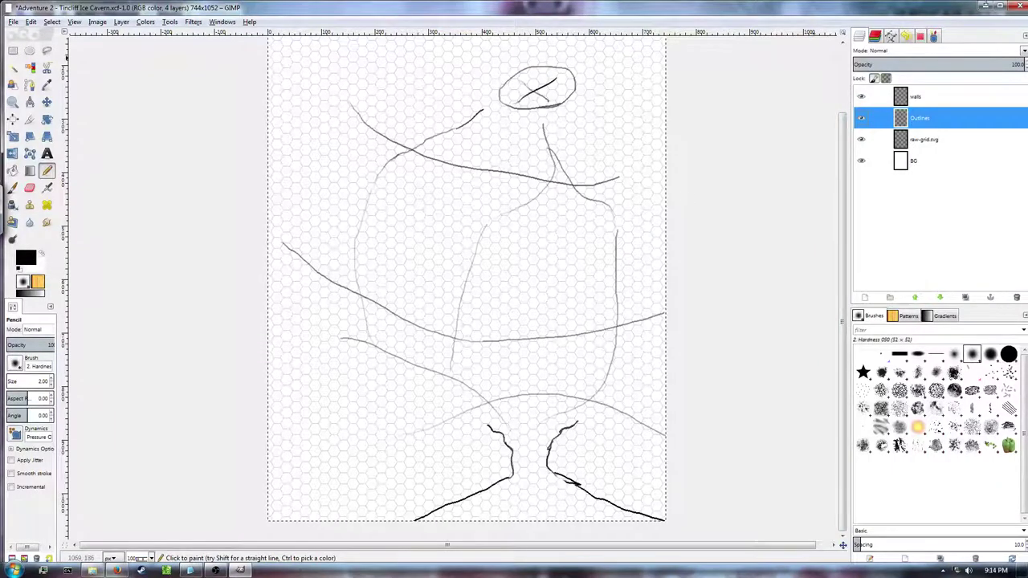
pyautogui.click(919, 99)
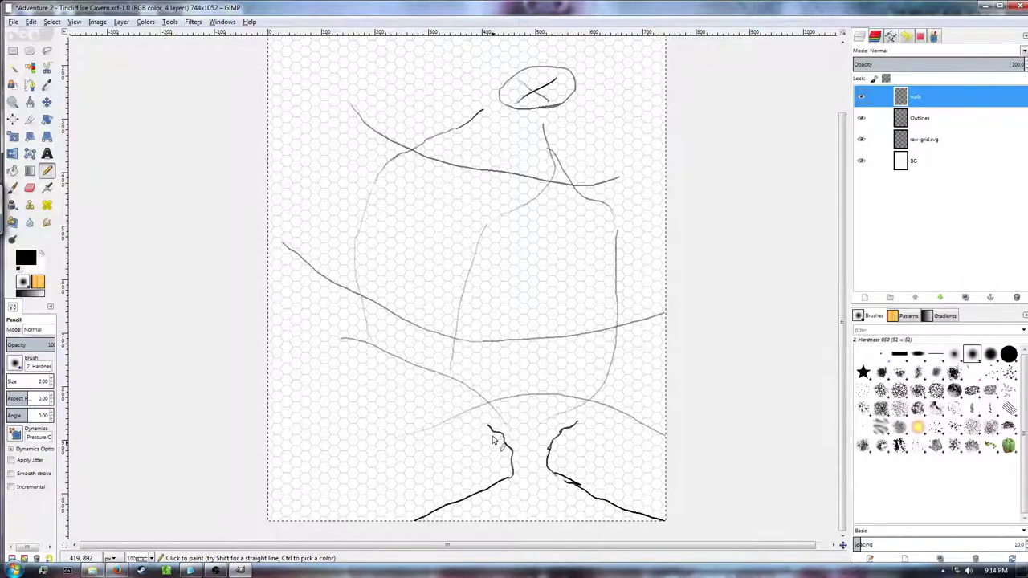
pyautogui.moveTo(496, 435)
pyautogui.mouseDown()
pyautogui.moveTo(513, 484)
pyautogui.moveTo(449, 516)
pyautogui.moveTo(482, 498)
pyautogui.mouseUp()
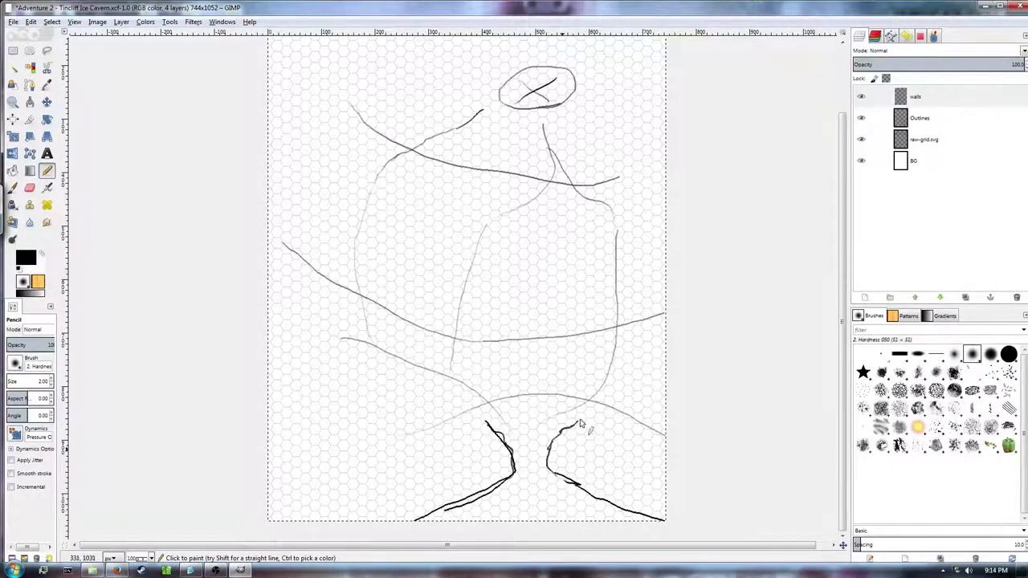
pyautogui.moveTo(559, 431)
pyautogui.mouseDown()
pyautogui.moveTo(612, 501)
pyautogui.moveTo(654, 523)
pyautogui.mouseUp()
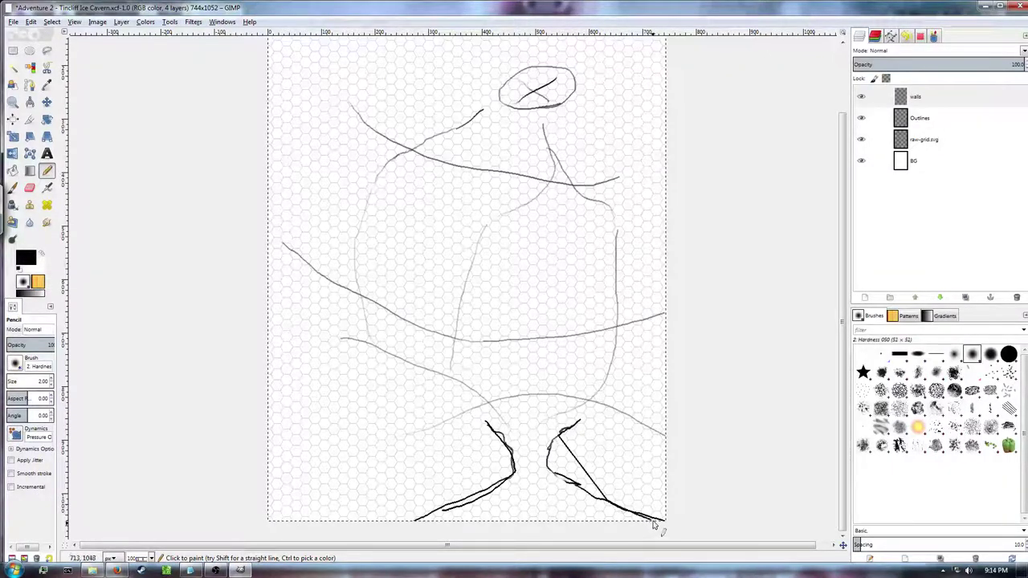
pyautogui.hotkey('ctrl', 'z')
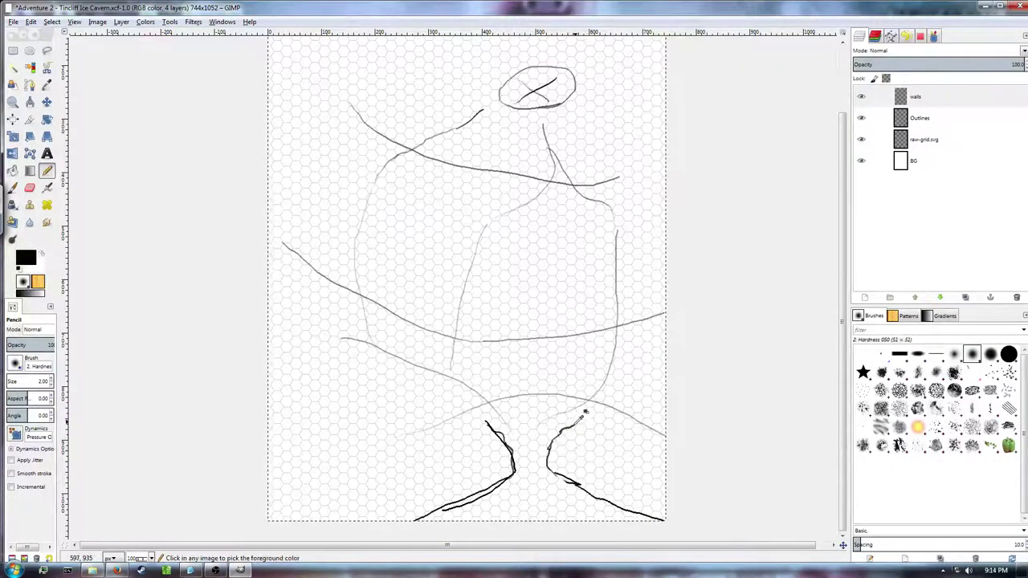
pyautogui.moveTo(577, 425)
pyautogui.mouseDown()
pyautogui.moveTo(548, 460)
pyautogui.moveTo(559, 477)
pyautogui.moveTo(671, 531)
pyautogui.mouseUp()
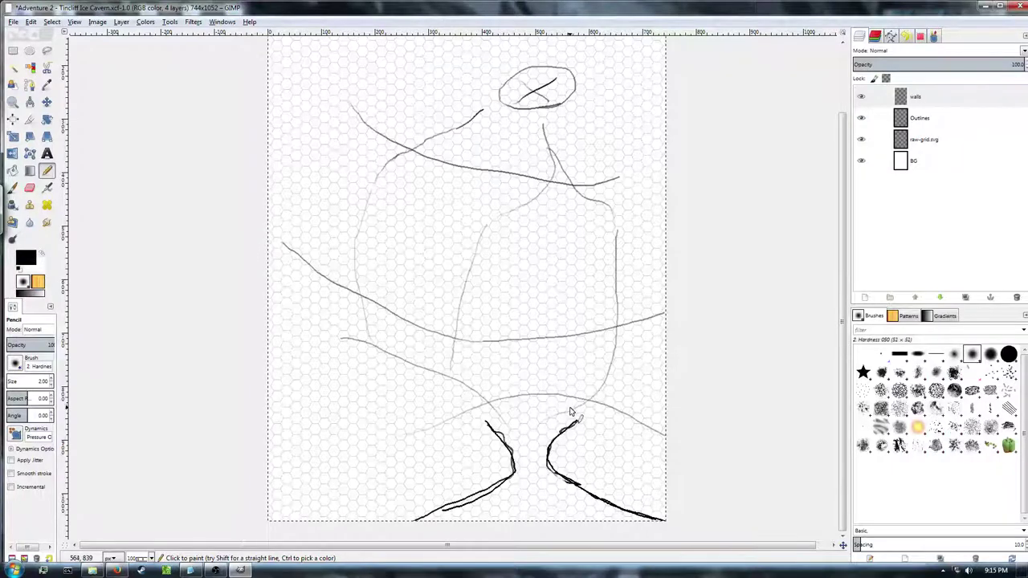
# - Draw a V-shaped wall above the entrance and extend the walls on both sides to form two forking passages
pyautogui.moveTo(572, 410); pyautogui.dragTo(540, 426)
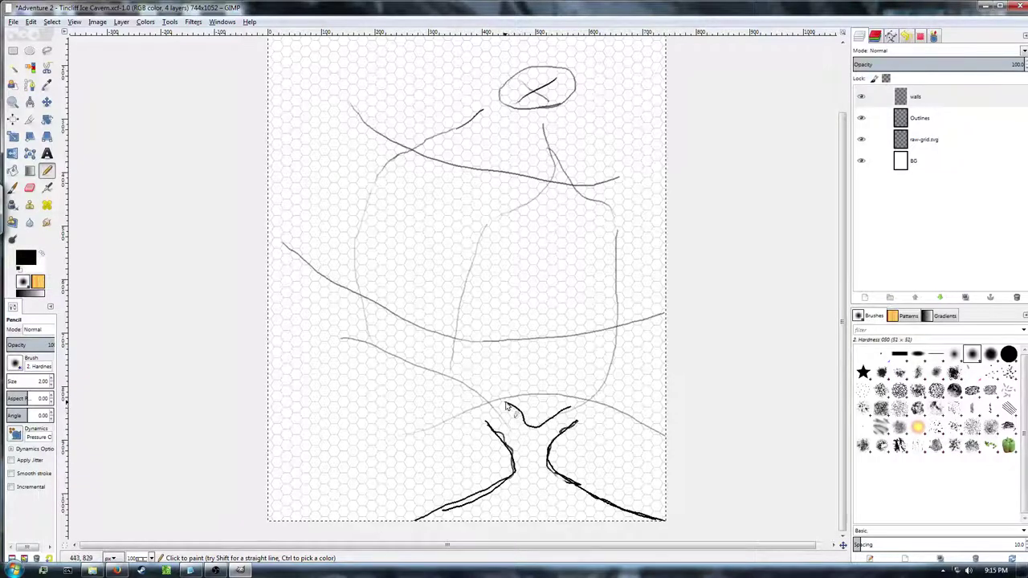
pyautogui.moveTo(495, 397); pyautogui.dragTo(506, 408)
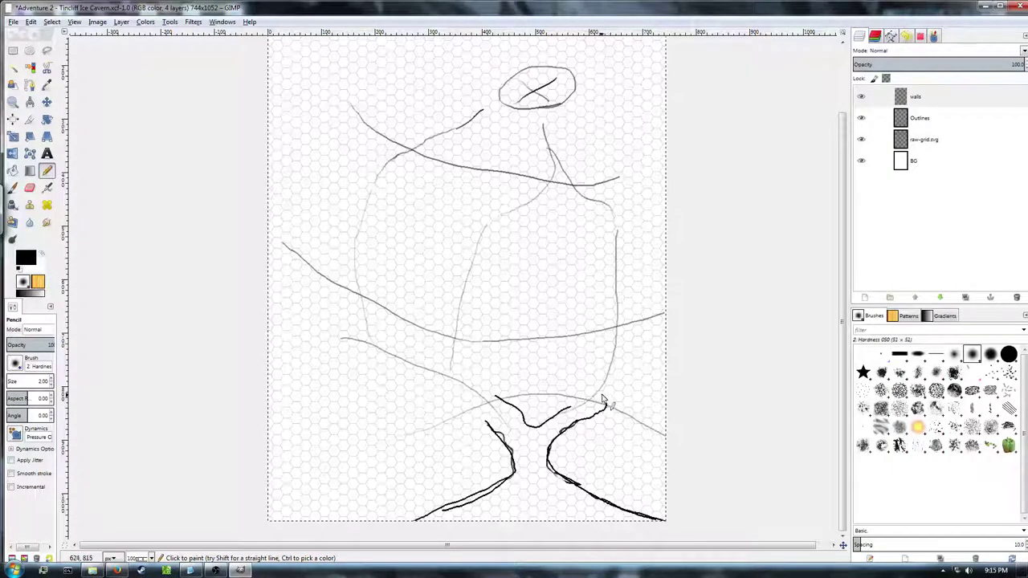
pyautogui.moveTo(596, 392)
pyautogui.mouseDown()
pyautogui.moveTo(604, 403)
pyautogui.moveTo(583, 410)
pyautogui.mouseUp()
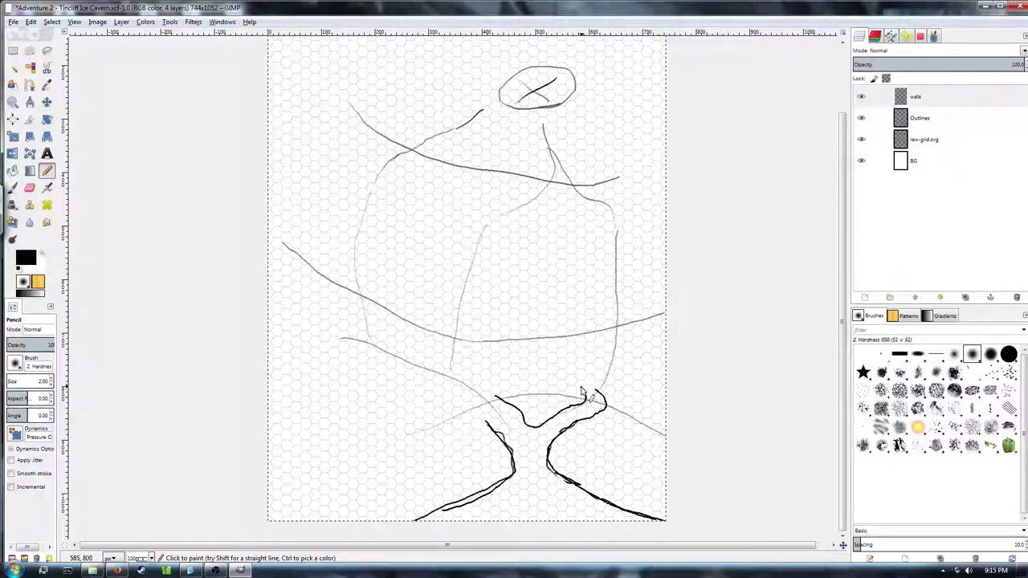
pyautogui.moveTo(582, 386); pyautogui.dragTo(541, 415)
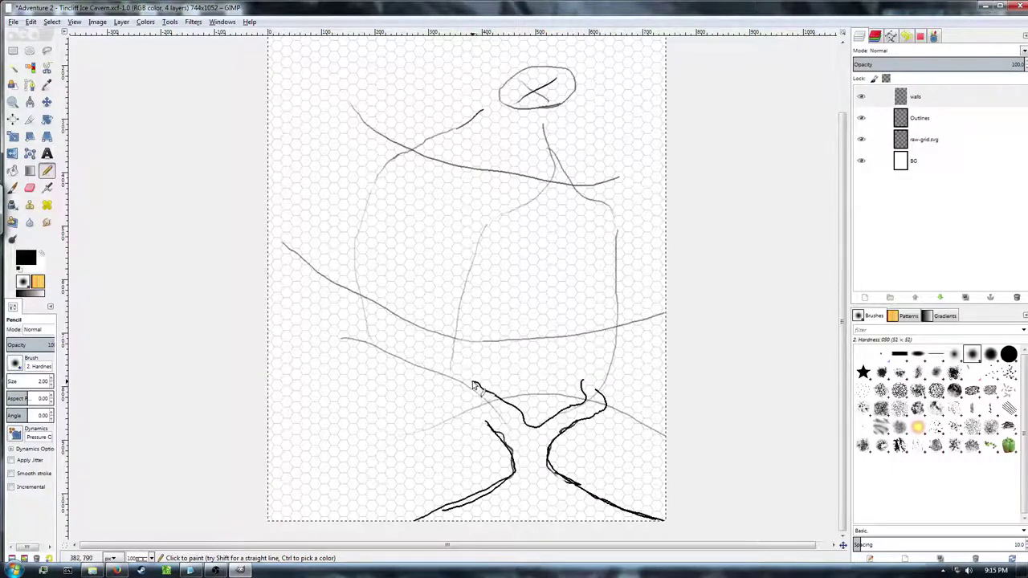
pyautogui.moveTo(466, 380); pyautogui.dragTo(459, 374)
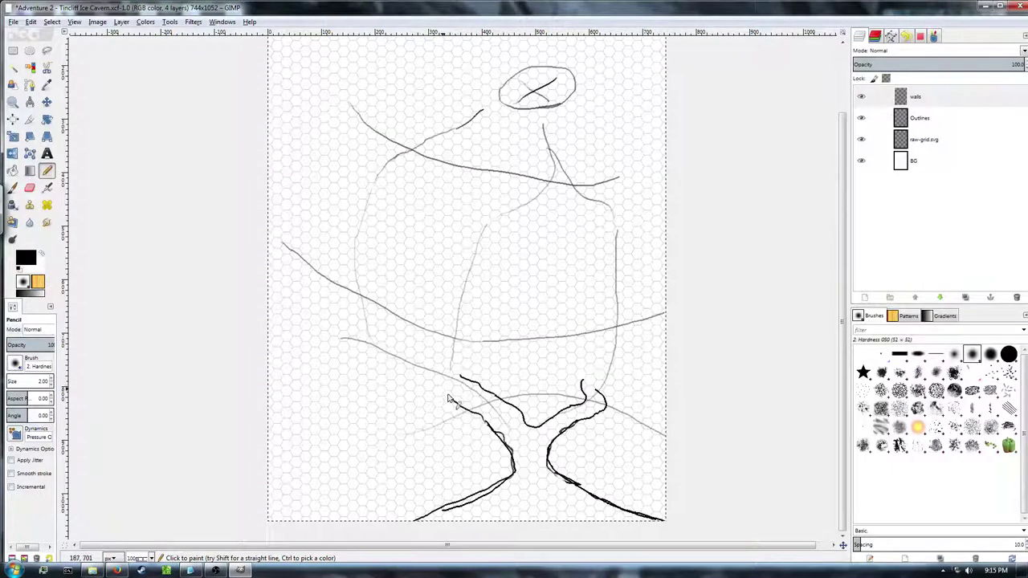
# - Draw the outer and inner walls of a U-shaped passage bending down and back up from the left fork
pyautogui.moveTo(449, 395)
pyautogui.mouseDown()
pyautogui.moveTo(417, 393)
pyautogui.moveTo(375, 427)
pyautogui.moveTo(351, 394)
pyautogui.moveTo(353, 351)
pyautogui.mouseUp()
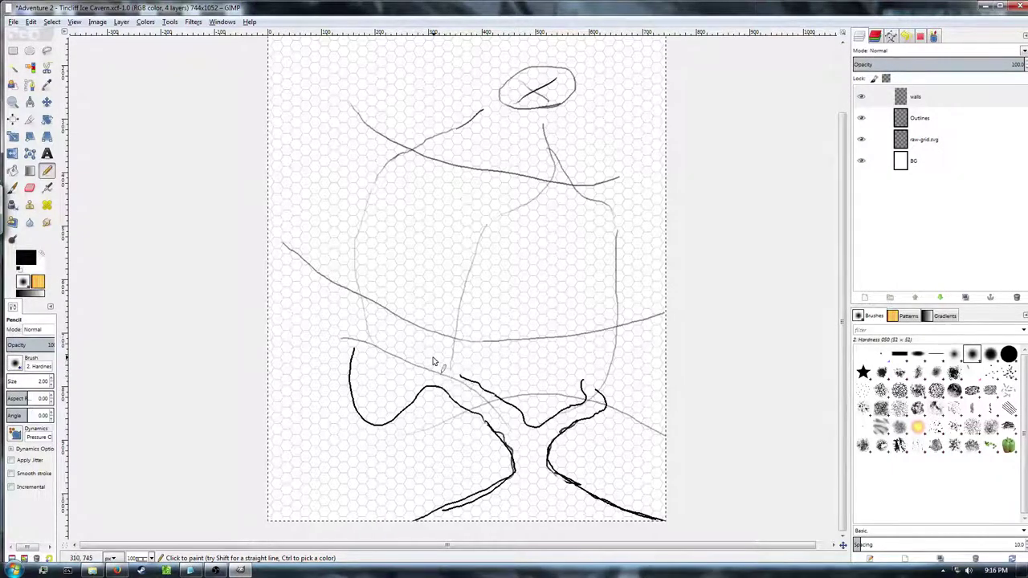
pyautogui.moveTo(433, 357)
pyautogui.mouseDown()
pyautogui.moveTo(382, 406)
pyautogui.moveTo(368, 372)
pyautogui.mouseUp()
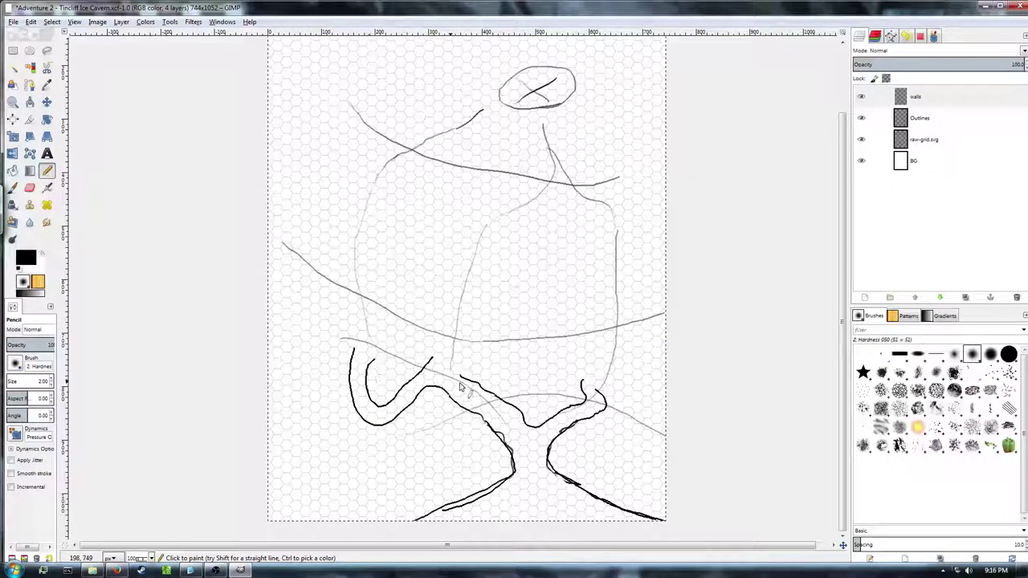
pyautogui.moveTo(451, 375); pyautogui.dragTo(447, 366)
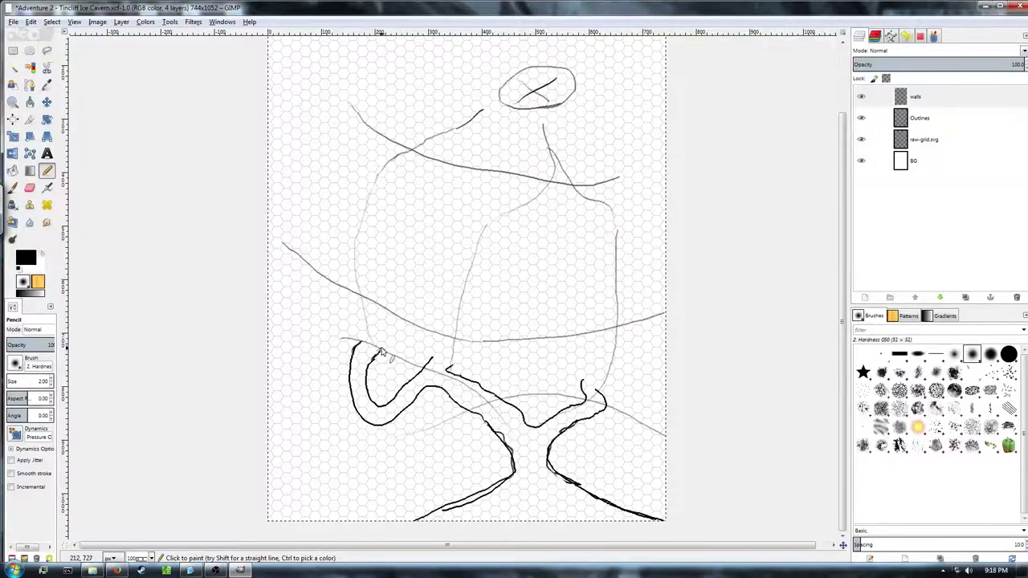
# - Draw an irregular closed chamber at the U-shaped passage's upper end and mark a small door across its top wall
pyautogui.moveTo(386, 337); pyautogui.dragTo(374, 355)
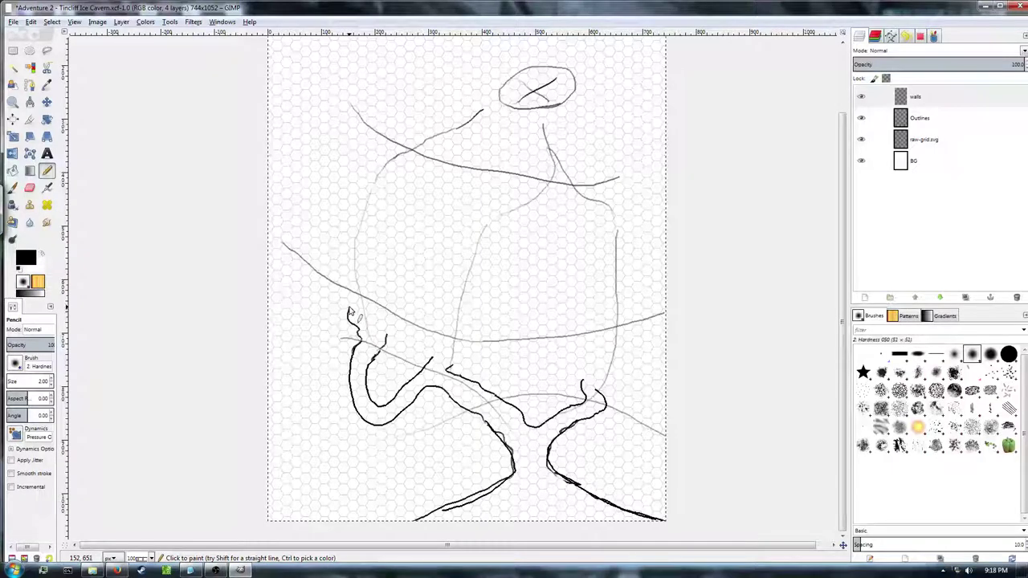
pyautogui.moveTo(357, 297)
pyautogui.mouseDown()
pyautogui.moveTo(388, 302)
pyautogui.moveTo(358, 310)
pyautogui.moveTo(362, 292)
pyautogui.moveTo(350, 325)
pyautogui.moveTo(370, 296)
pyautogui.moveTo(359, 302)
pyautogui.moveTo(360, 293)
pyautogui.moveTo(391, 303)
pyautogui.mouseUp()
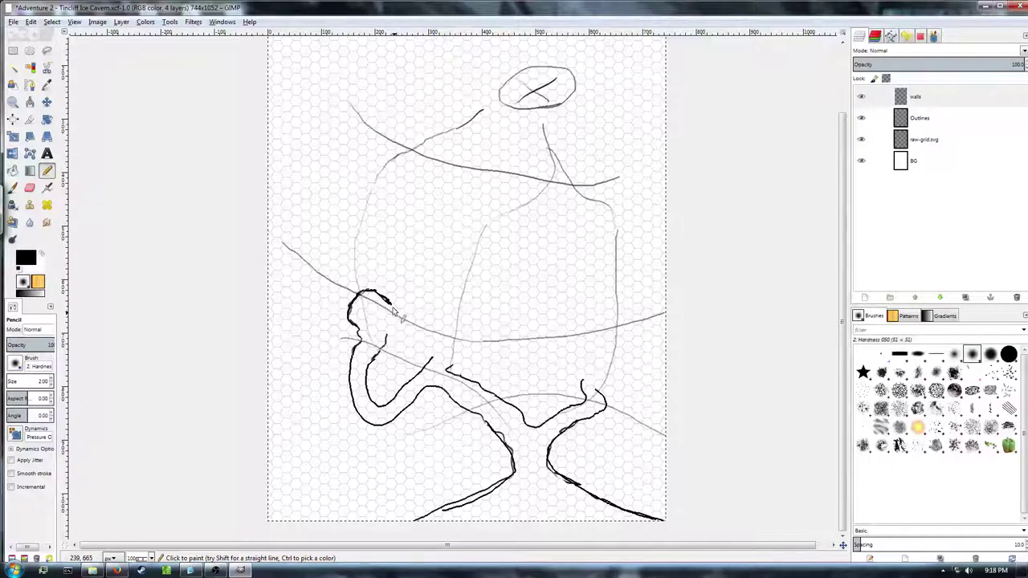
pyautogui.moveTo(387, 302)
pyautogui.mouseDown()
pyautogui.moveTo(418, 326)
pyautogui.moveTo(386, 340)
pyautogui.moveTo(399, 339)
pyautogui.mouseUp()
pyautogui.hotkey('ctrl', 'z')
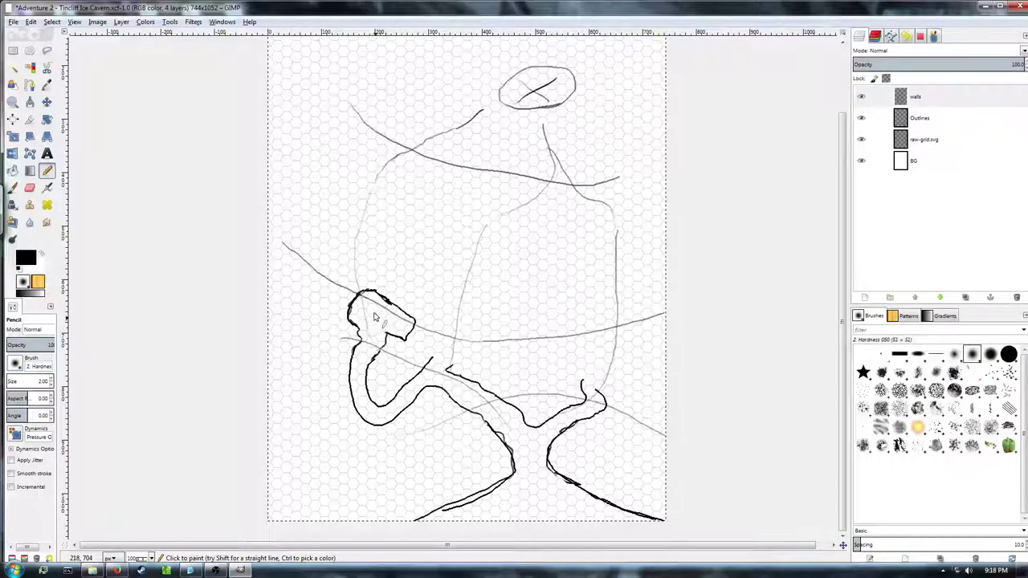
pyautogui.moveTo(383, 311); pyautogui.dragTo(384, 318)
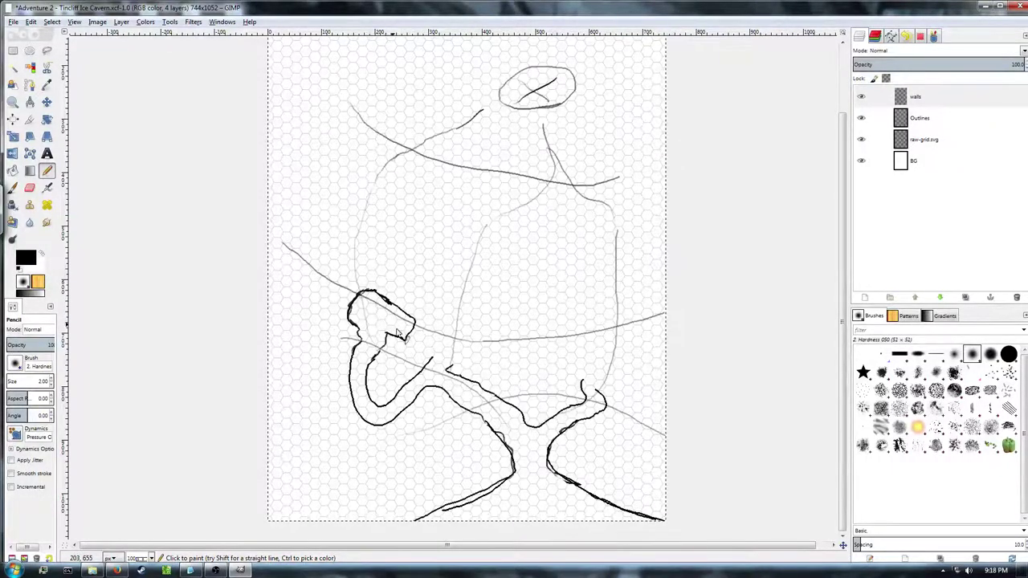
pyautogui.hotkey('ctrl', 'z')
pyautogui.moveTo(395, 313); pyautogui.dragTo(386, 302)
pyautogui.hotkey('ctrl', 'z')
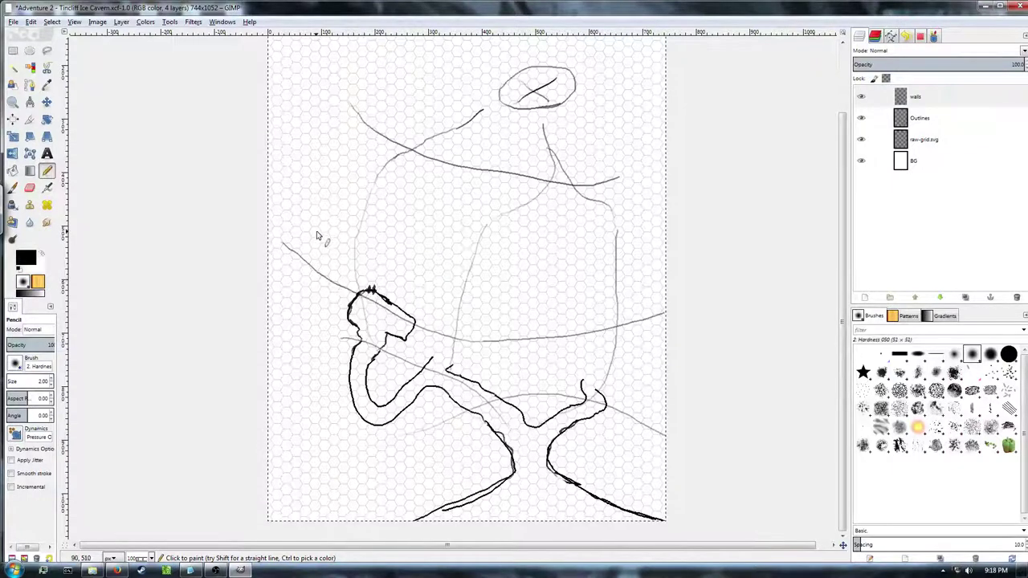
pyautogui.moveTo(330, 219); pyautogui.dragTo(330, 237)
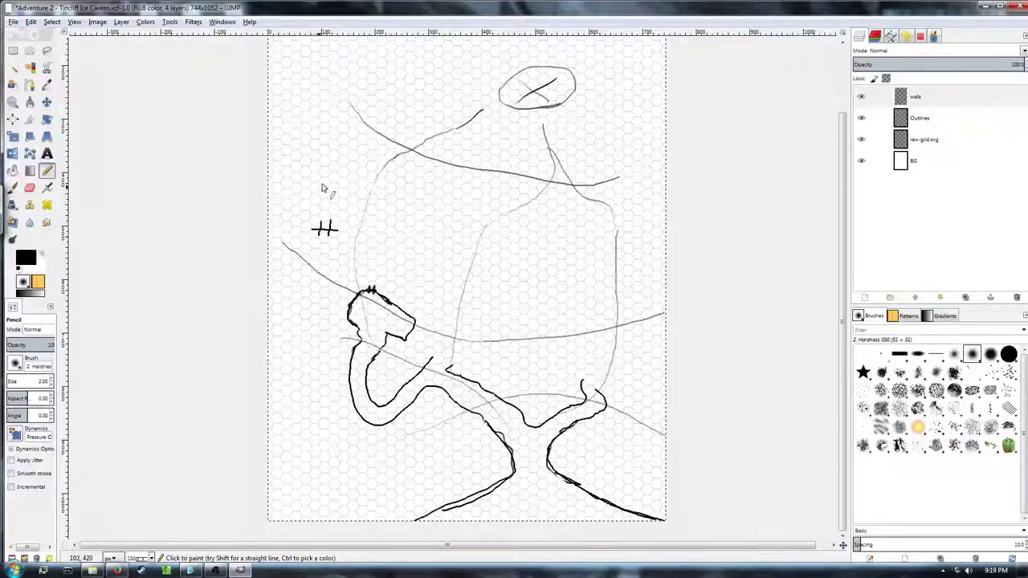
pyautogui.moveTo(311, 190)
pyautogui.mouseDown()
pyautogui.moveTo(341, 191)
pyautogui.moveTo(323, 198)
pyautogui.mouseUp()
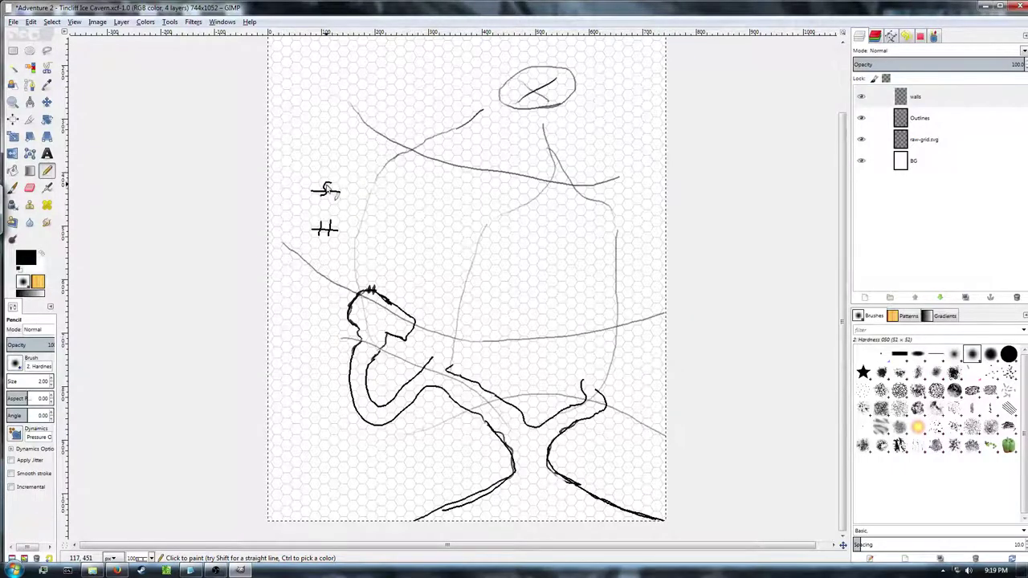
pyautogui.moveTo(328, 174)
pyautogui.mouseDown()
pyautogui.moveTo(325, 209)
pyautogui.moveTo(331, 201)
pyautogui.mouseUp()
pyautogui.hotkey('ctrl', 'z')
pyautogui.hotkey('ctrl', 'z')
pyautogui.hotkey('ctrl', 'z')
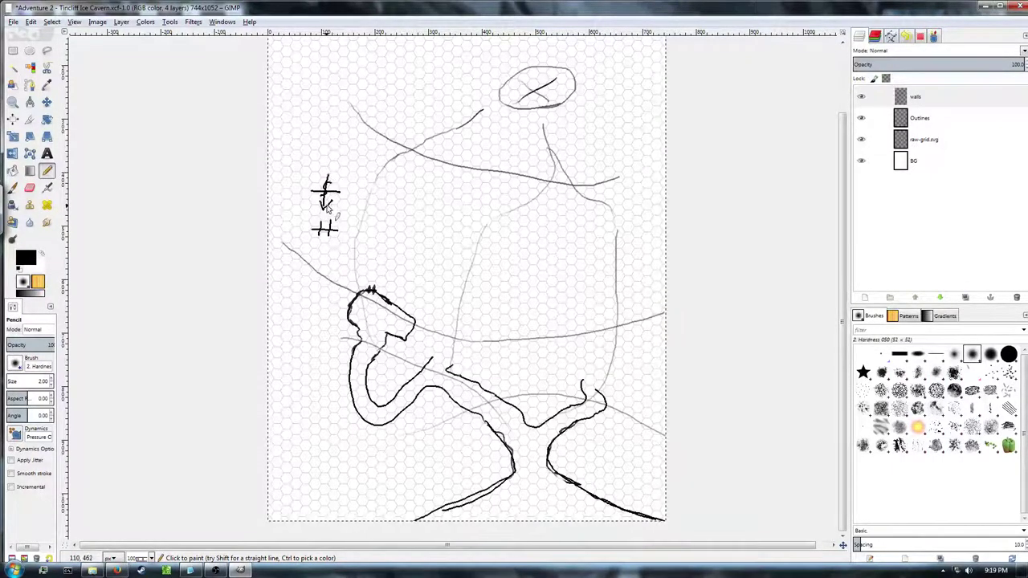
pyautogui.hotkey('ctrl', 'z')
pyautogui.hotkey('ctrl', 'z')
pyautogui.hotkey('ctrl', 'z')
pyautogui.hotkey('ctrl', 'z')
pyautogui.hotkey('ctrl', 'z')
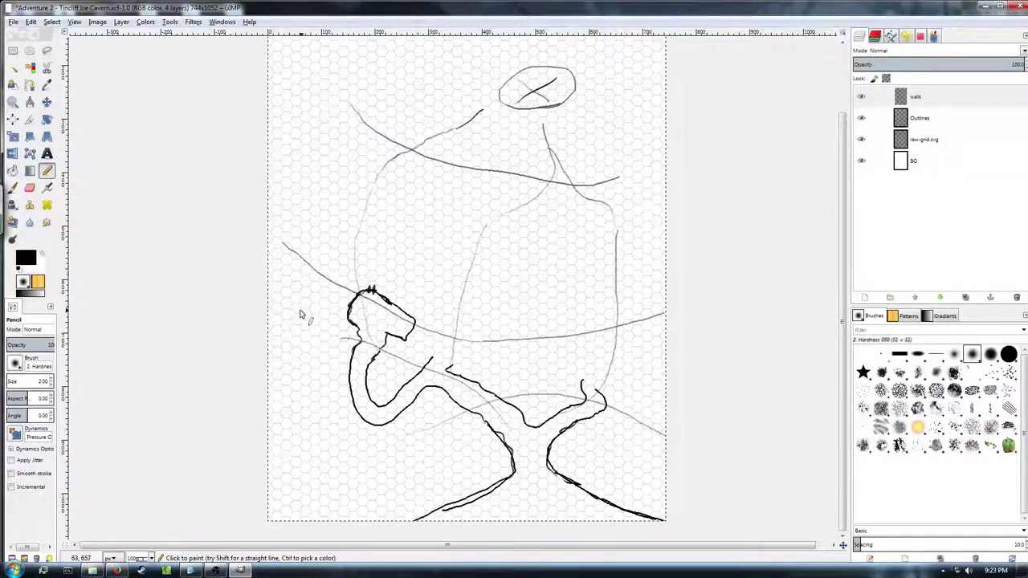
# - Label the closed chamber "CR4 2 fighters Talking" with a pointer line, and draw small furniture shapes inside the chamber
pyautogui.moveTo(300, 299)
pyautogui.mouseDown()
pyautogui.moveTo(300, 310)
pyautogui.moveTo(323, 306)
pyautogui.mouseUp()
pyautogui.moveTo(282, 318)
pyautogui.mouseDown()
pyautogui.moveTo(304, 328)
pyautogui.moveTo(319, 315)
pyautogui.moveTo(334, 325)
pyautogui.moveTo(355, 318)
pyautogui.moveTo(366, 326)
pyautogui.moveTo(360, 337)
pyautogui.moveTo(374, 330)
pyautogui.mouseUp()
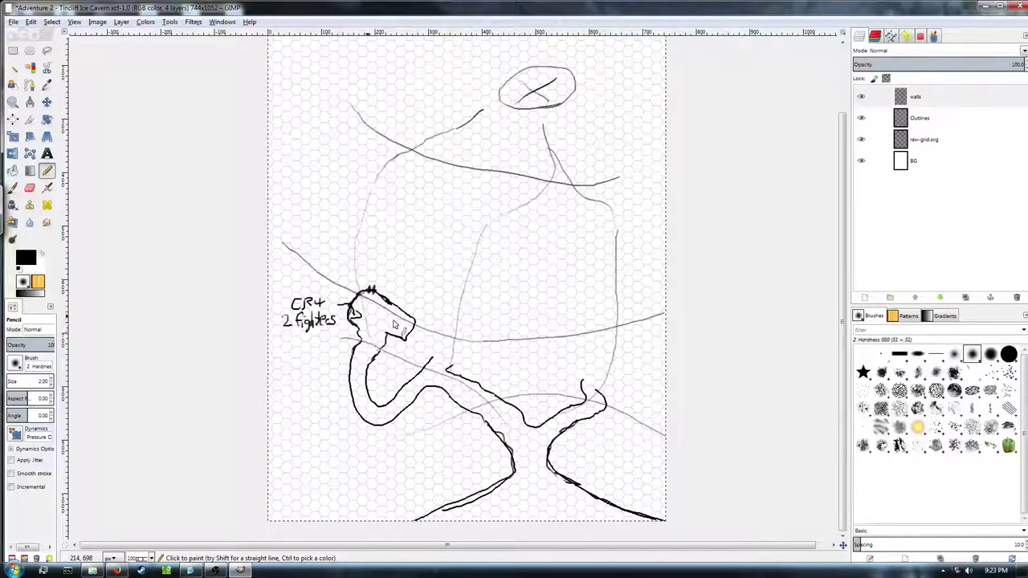
pyautogui.moveTo(397, 326)
pyautogui.mouseDown()
pyautogui.moveTo(396, 341)
pyautogui.moveTo(411, 331)
pyautogui.moveTo(410, 343)
pyautogui.moveTo(392, 339)
pyautogui.mouseUp()
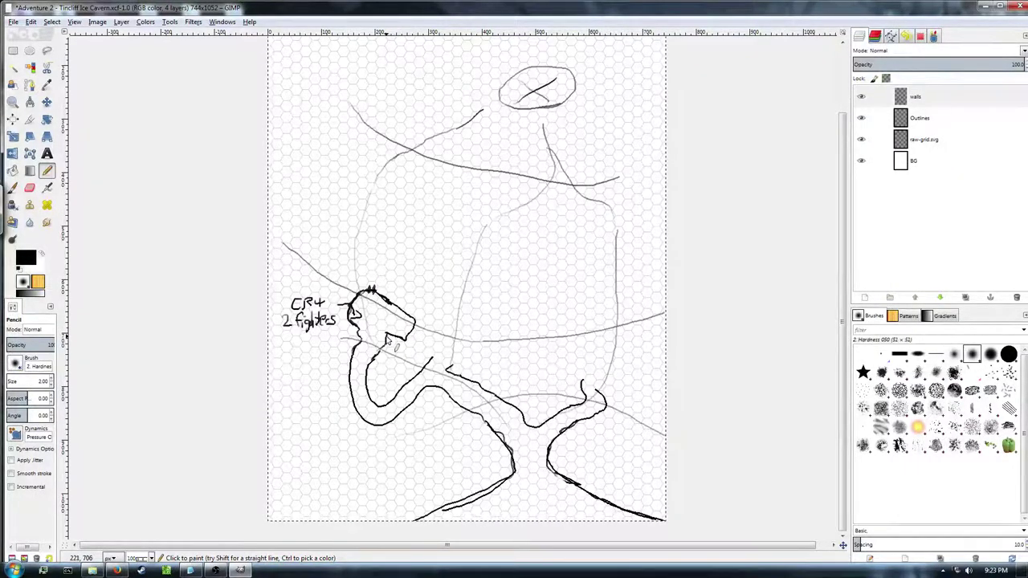
pyautogui.hotkey('ctrl', 'z')
pyautogui.moveTo(393, 338)
pyautogui.mouseDown()
pyautogui.moveTo(384, 331)
pyautogui.moveTo(363, 358)
pyautogui.mouseUp()
pyautogui.moveTo(404, 320); pyautogui.dragTo(407, 324)
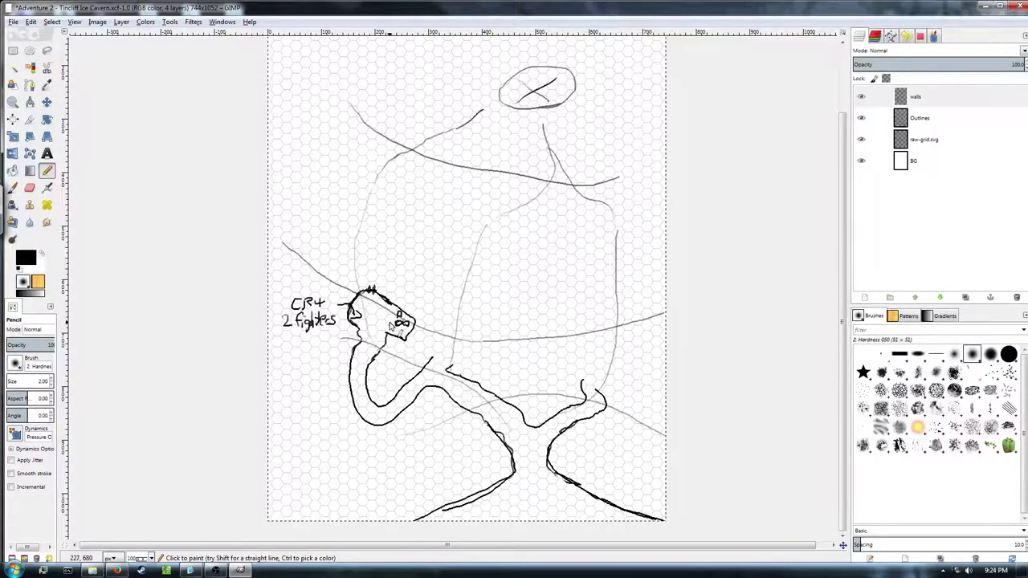
pyautogui.moveTo(395, 330); pyautogui.dragTo(393, 332)
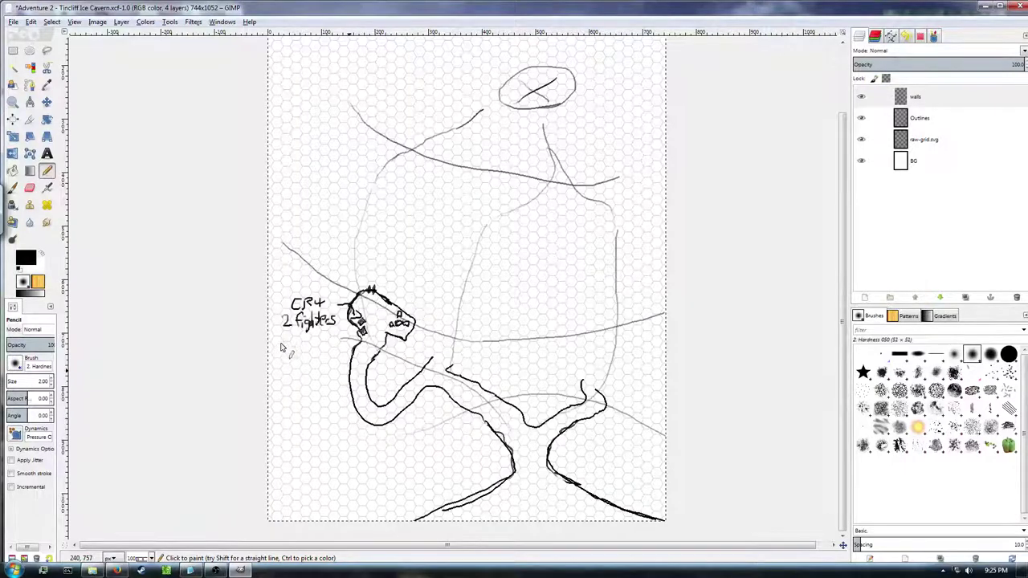
pyautogui.moveTo(298, 337)
pyautogui.mouseDown()
pyautogui.moveTo(299, 351)
pyautogui.moveTo(318, 351)
pyautogui.moveTo(320, 361)
pyautogui.mouseUp()
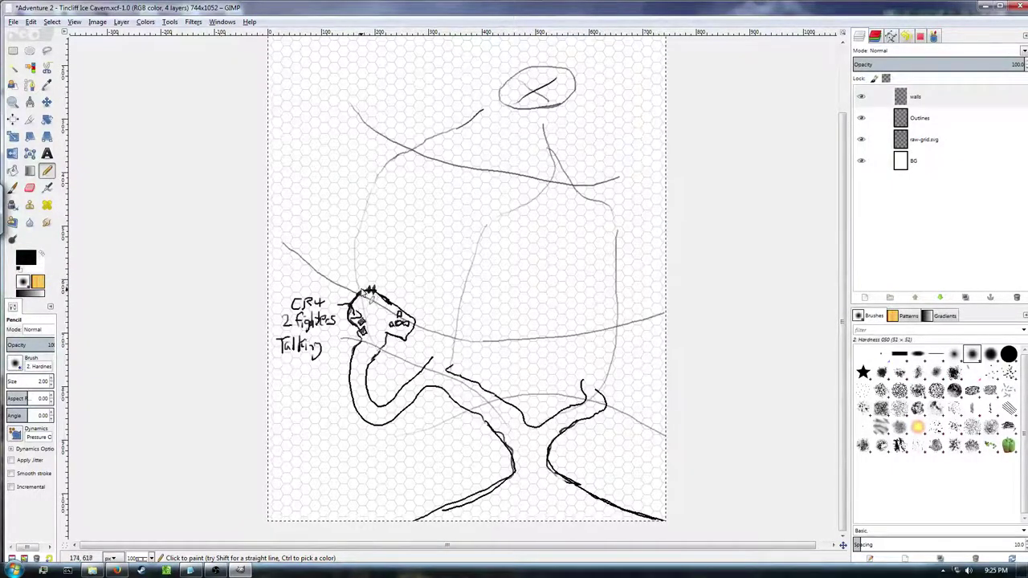
# - Draw two parallel walls of a straight corridor running upward from the door of the closed chamber
pyautogui.moveTo(361, 294); pyautogui.dragTo(359, 235)
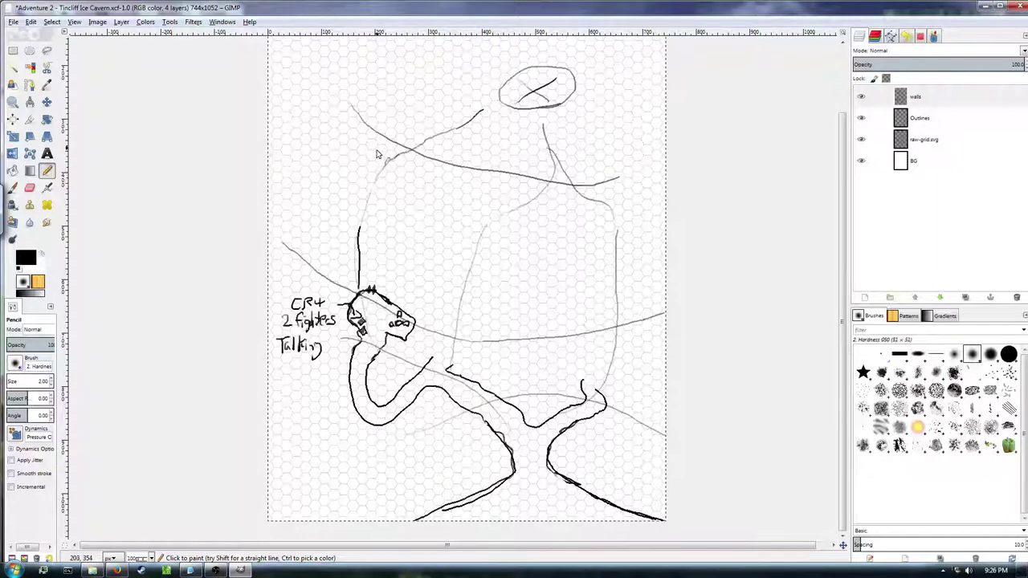
pyautogui.moveTo(377, 147); pyautogui.dragTo(378, 286)
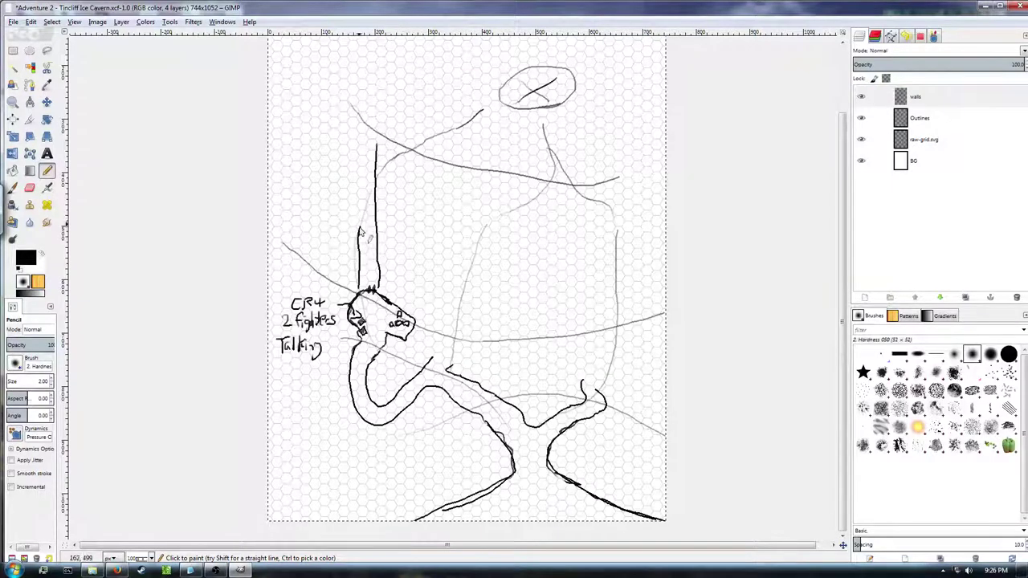
pyautogui.moveTo(360, 240); pyautogui.dragTo(360, 143)
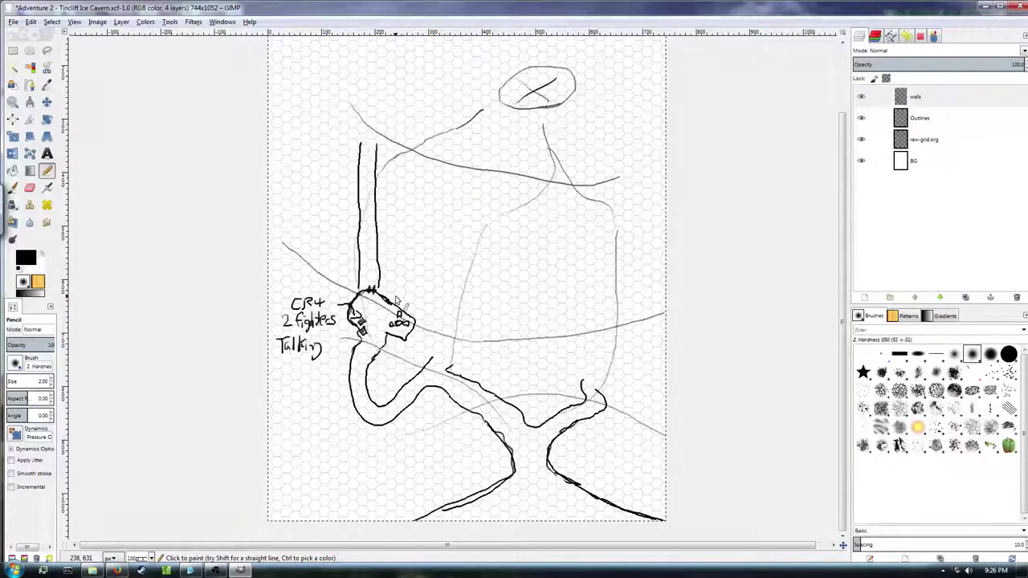
# - Erase facing gaps in both corridor walls and draw side arms with closed ends to form a cross-shaped corridor
pyautogui.hotkey('shift', 'e')
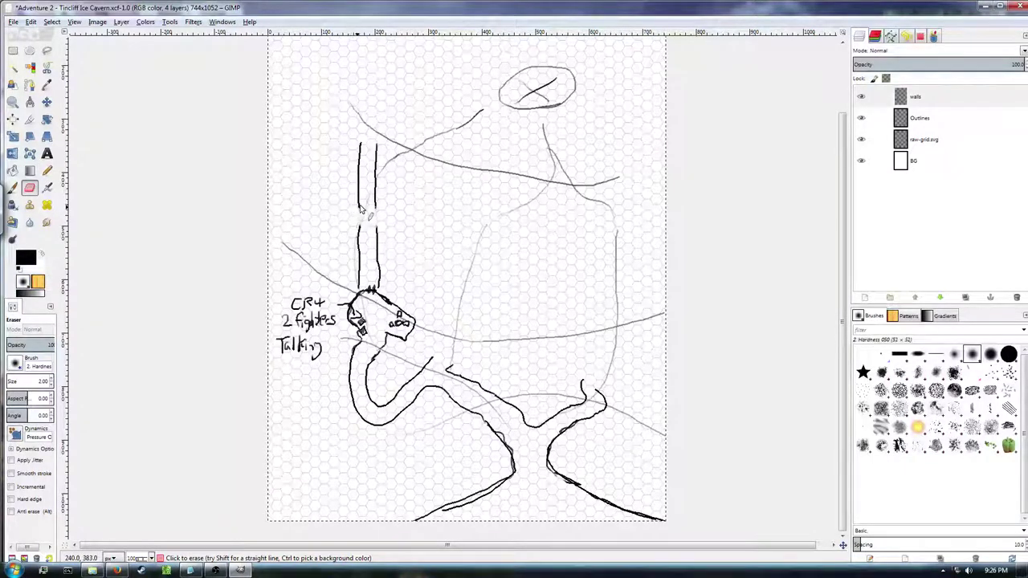
pyautogui.press('n')
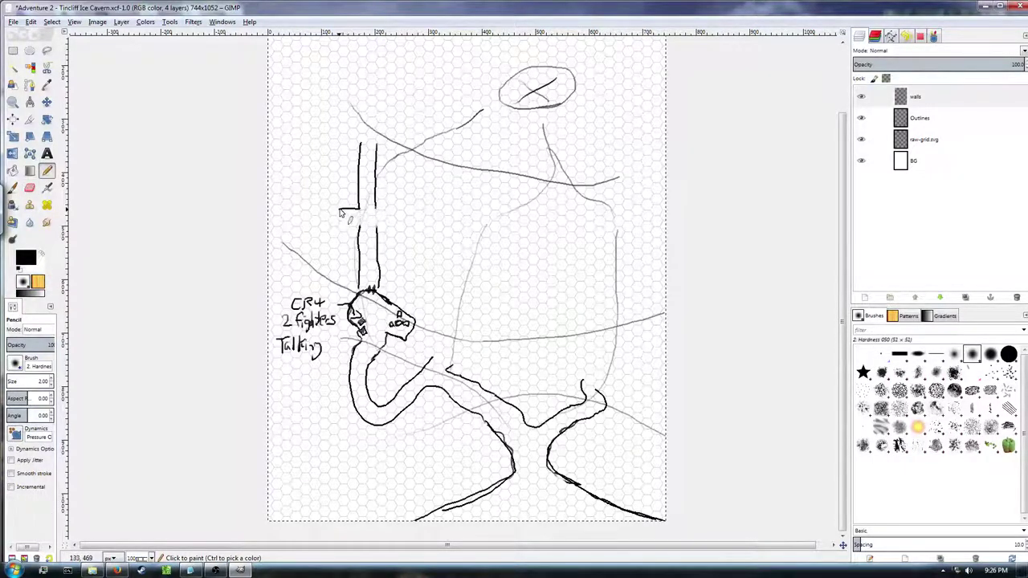
pyautogui.moveTo(340, 212)
pyautogui.mouseDown()
pyautogui.moveTo(342, 226)
pyautogui.moveTo(325, 225)
pyautogui.mouseUp()
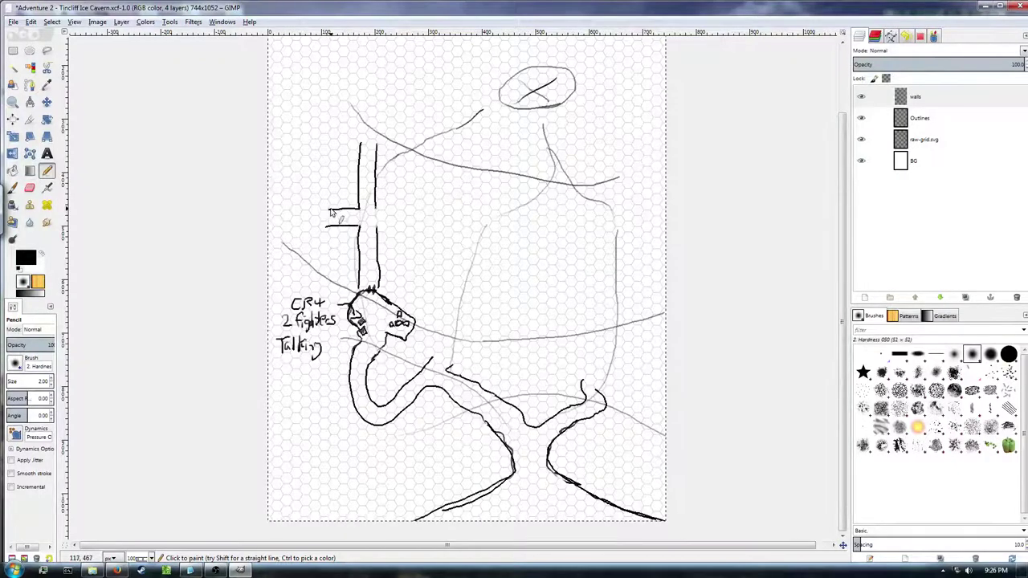
pyautogui.moveTo(337, 211)
pyautogui.mouseDown()
pyautogui.moveTo(295, 211)
pyautogui.moveTo(313, 226)
pyautogui.moveTo(294, 226)
pyautogui.moveTo(292, 212)
pyautogui.moveTo(292, 227)
pyautogui.mouseUp()
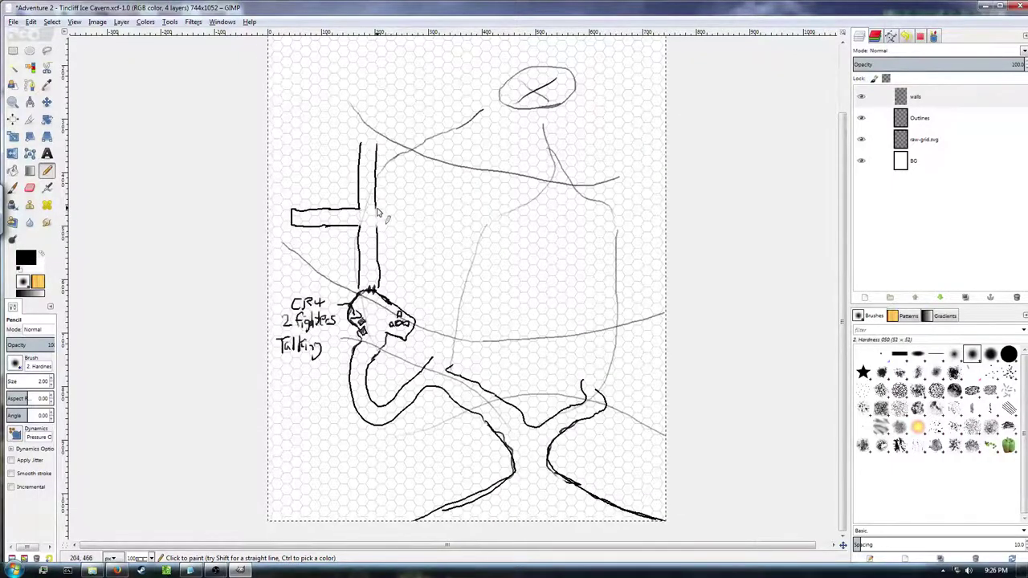
pyautogui.moveTo(376, 210)
pyautogui.mouseDown()
pyautogui.moveTo(455, 212)
pyautogui.moveTo(452, 226)
pyautogui.mouseUp()
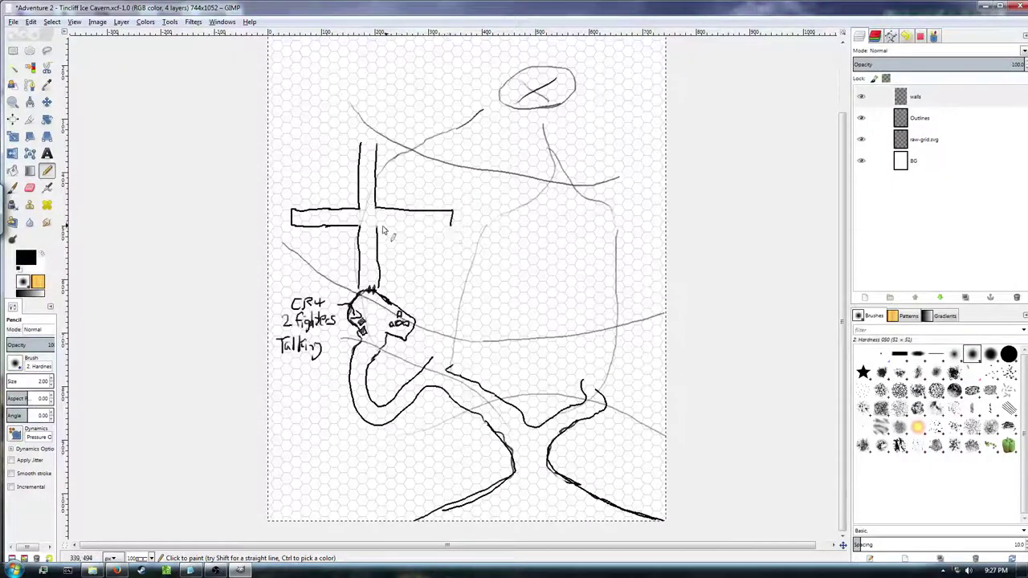
pyautogui.moveTo(375, 226); pyautogui.dragTo(447, 227)
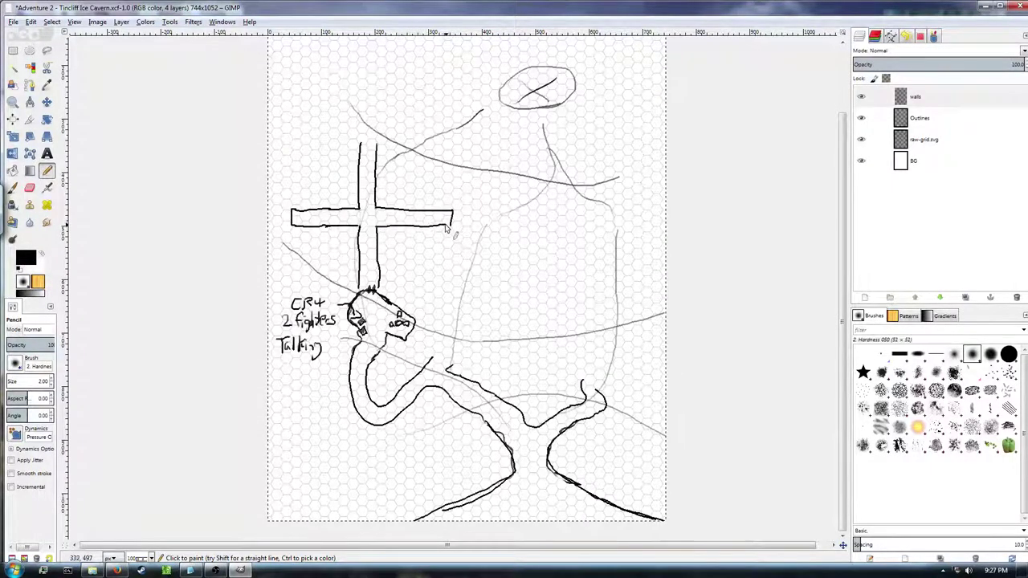
pyautogui.moveTo(360, 144)
pyautogui.mouseDown()
pyautogui.moveTo(370, 146)
pyautogui.moveTo(374, 240)
pyautogui.mouseUp()
# - Write the small note "1 orc patrol" across the crossing of the corridors
pyautogui.click(343, 216)
pyautogui.click(348, 218)
pyautogui.moveTo(350, 218); pyautogui.dragTo(390, 221)
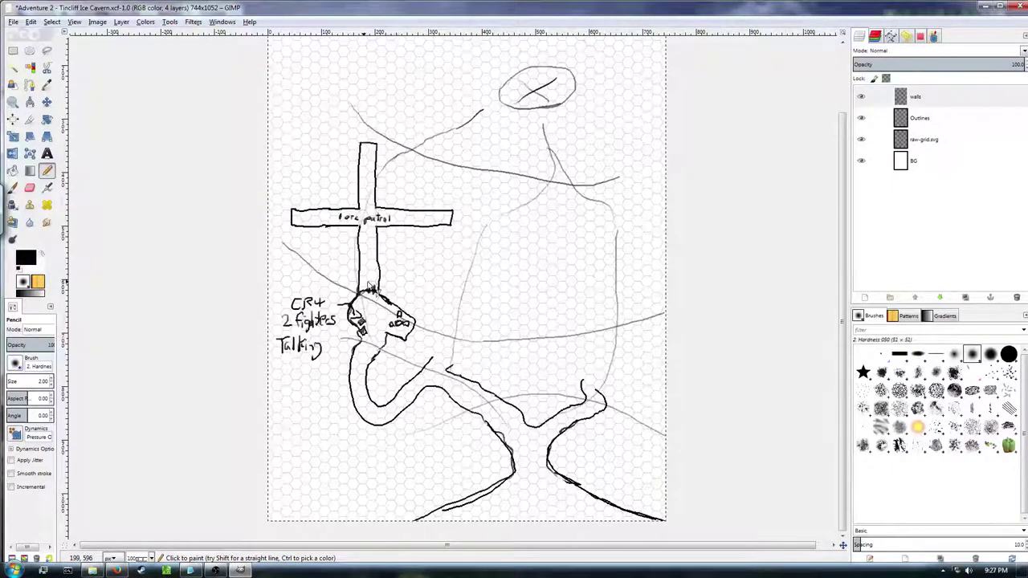
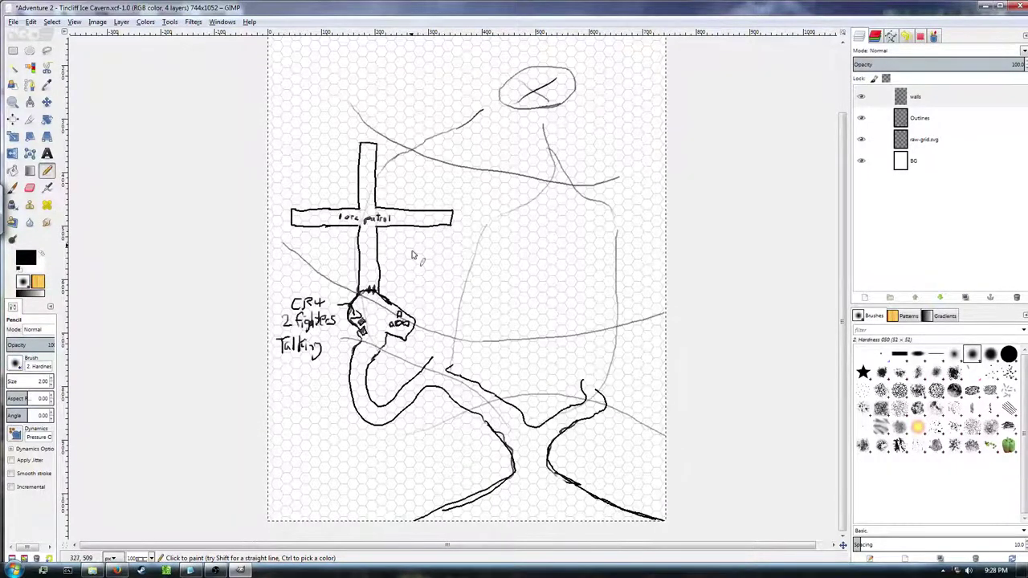
# - Draw two adjoining rooms with doors below the cross's right arm, with two tables and benches in the upper and "Storage" written in the lower
pyautogui.moveTo(445, 230)
pyautogui.mouseDown()
pyautogui.moveTo(444, 259)
pyautogui.moveTo(383, 260)
pyautogui.moveTo(405, 272)
pyautogui.moveTo(405, 290)
pyautogui.moveTo(444, 295)
pyautogui.moveTo(446, 260)
pyautogui.moveTo(444, 291)
pyautogui.mouseUp()
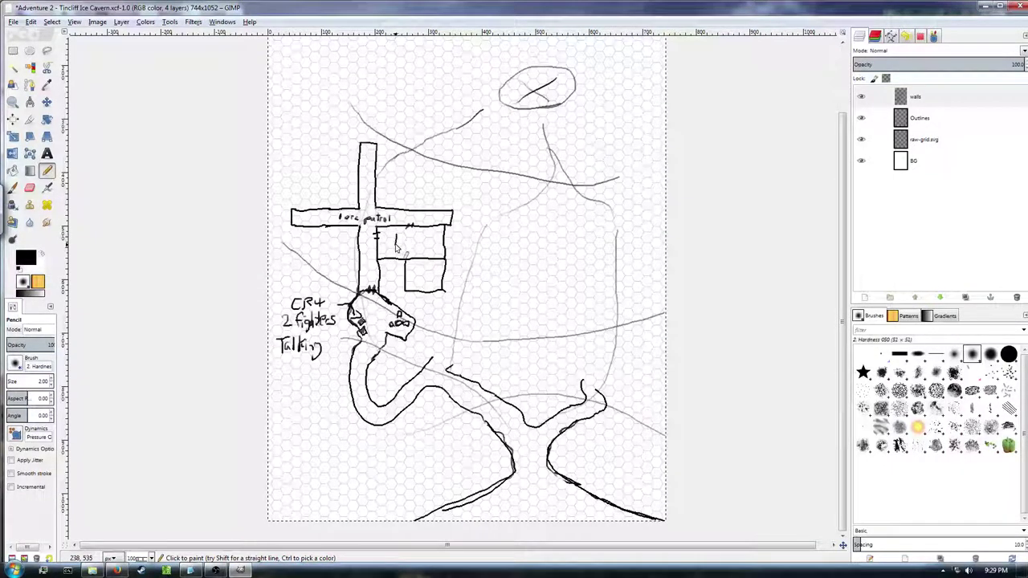
pyautogui.moveTo(395, 257); pyautogui.dragTo(406, 257)
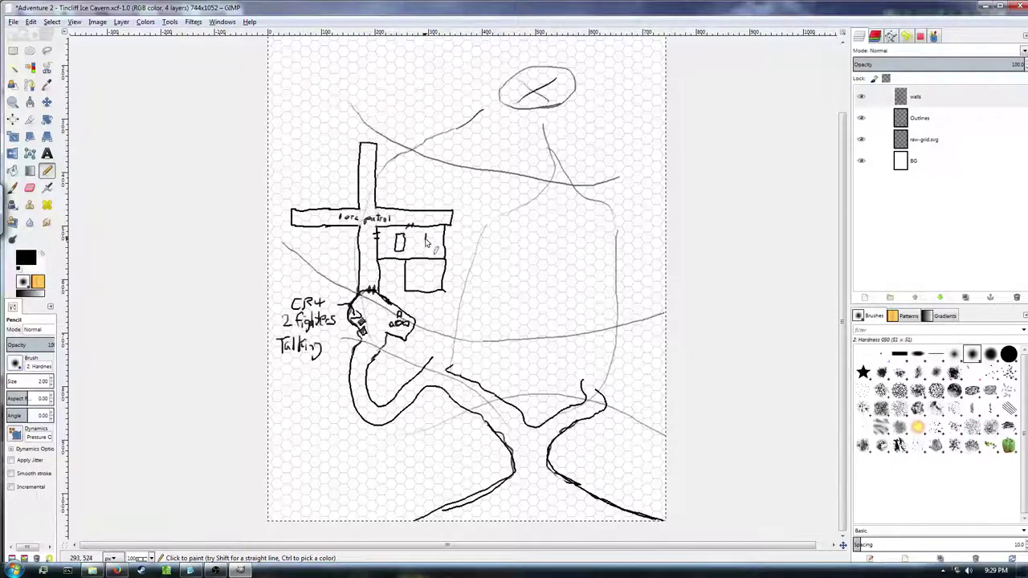
pyautogui.moveTo(426, 250); pyautogui.dragTo(433, 251)
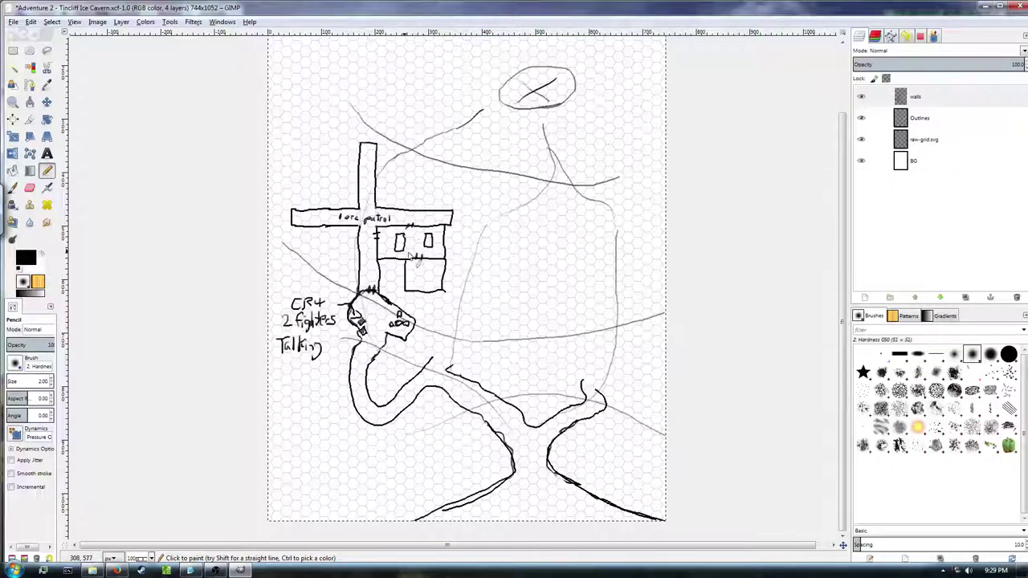
pyautogui.moveTo(401, 255); pyautogui.dragTo(394, 239)
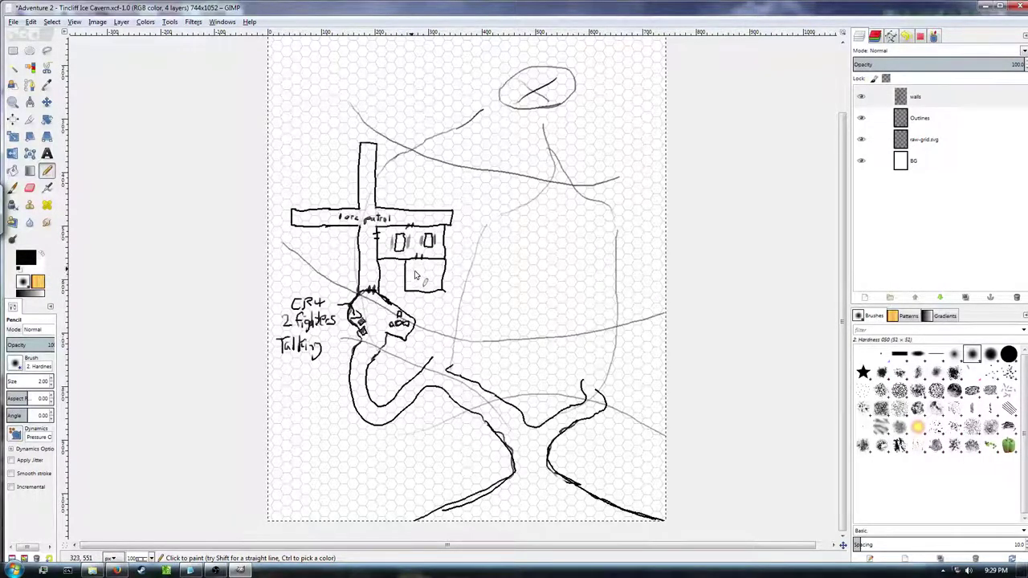
pyautogui.moveTo(416, 271); pyautogui.dragTo(443, 277)
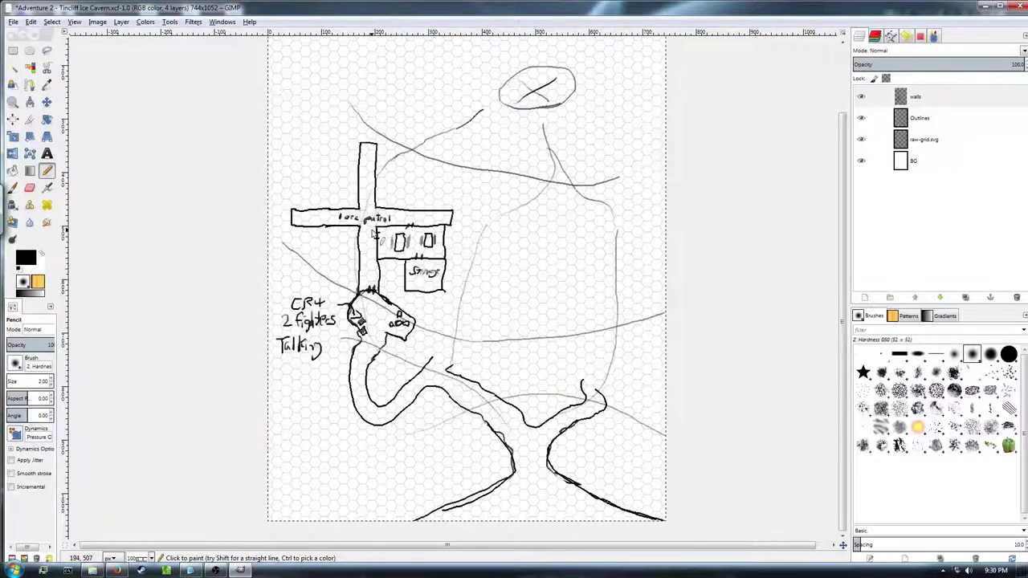
pyautogui.moveTo(375, 230); pyautogui.dragTo(375, 239)
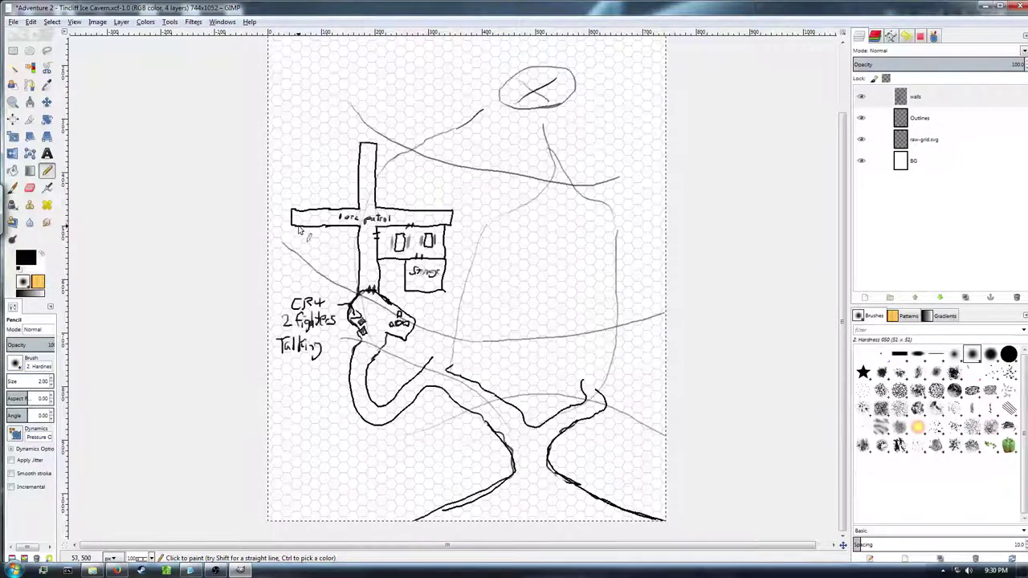
# - Draw a rectangular room with a door below the cross's left arm and fill it with a row of narrow shaded furniture
pyautogui.moveTo(298, 255)
pyautogui.mouseDown()
pyautogui.moveTo(299, 270)
pyautogui.moveTo(358, 266)
pyautogui.mouseUp()
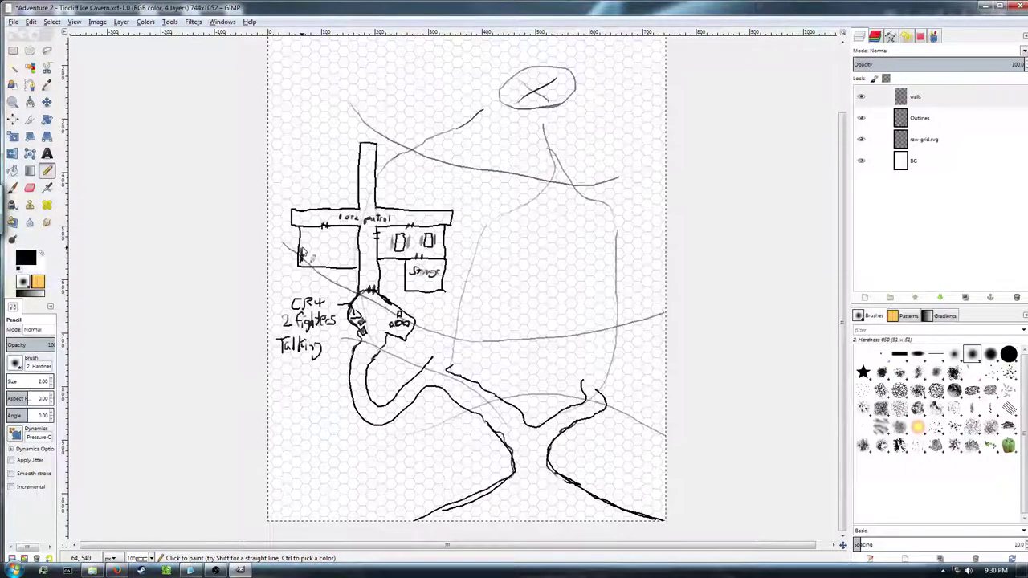
pyautogui.moveTo(301, 248)
pyautogui.mouseDown()
pyautogui.moveTo(301, 263)
pyautogui.moveTo(356, 263)
pyautogui.mouseUp()
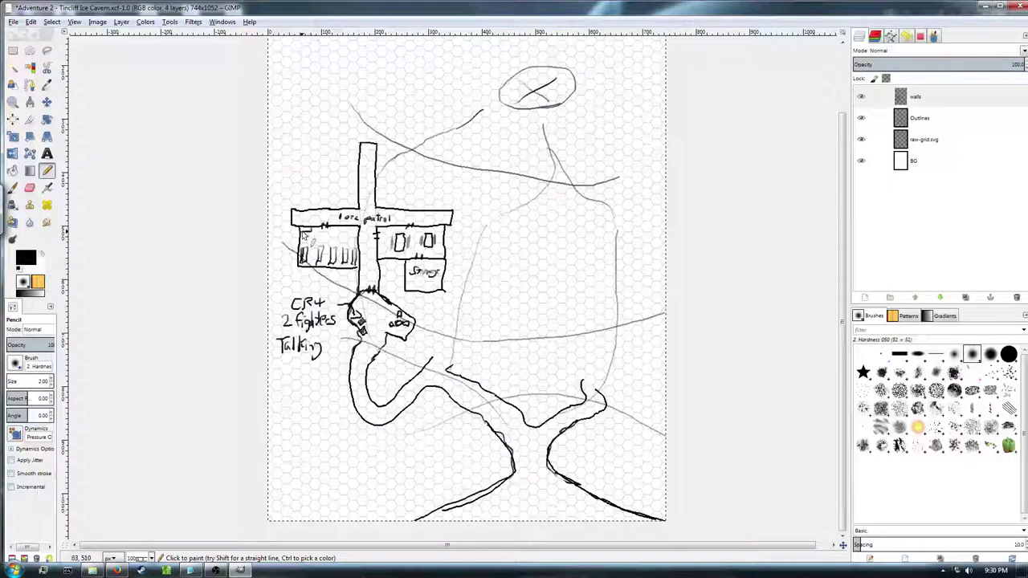
pyautogui.moveTo(334, 231); pyautogui.dragTo(361, 246)
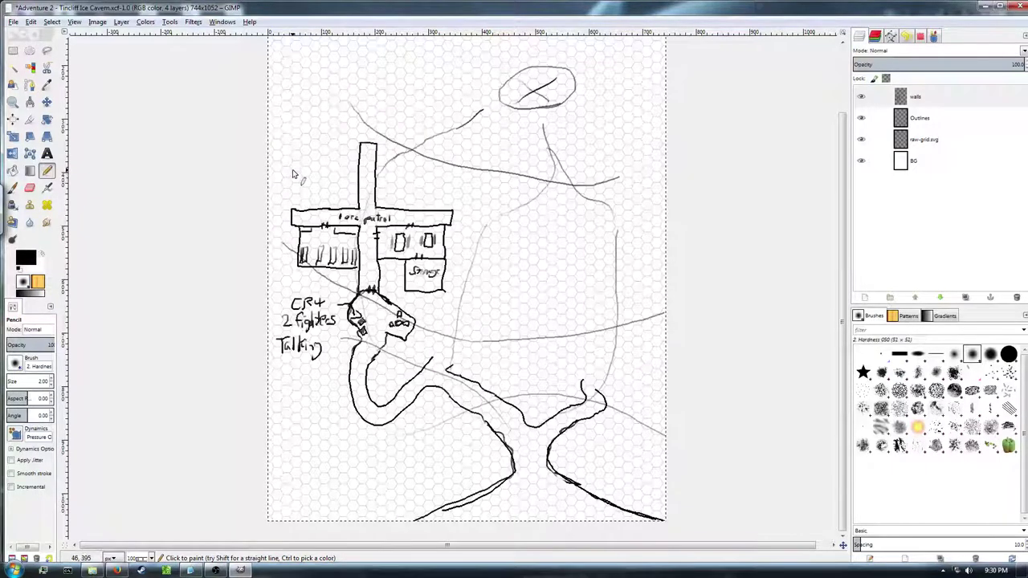
# - Draw two rooms with doors above the cross's left arm, label them "Stash" and "Armory", and add furniture to the armory
pyautogui.moveTo(293, 170); pyautogui.dragTo(293, 209)
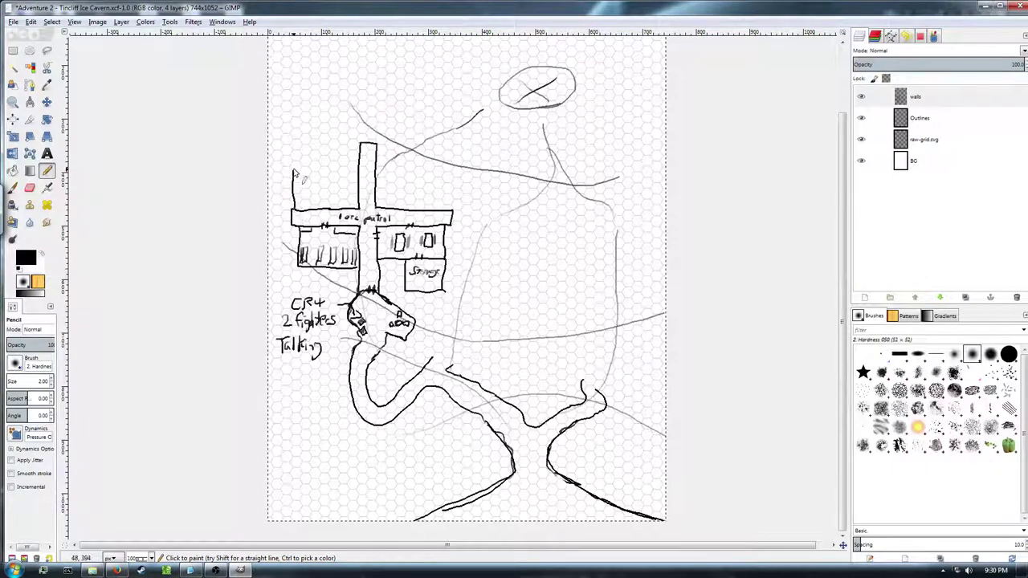
pyautogui.moveTo(293, 170)
pyautogui.mouseDown()
pyautogui.moveTo(329, 170)
pyautogui.moveTo(330, 209)
pyautogui.moveTo(299, 192)
pyautogui.moveTo(318, 190)
pyautogui.mouseUp()
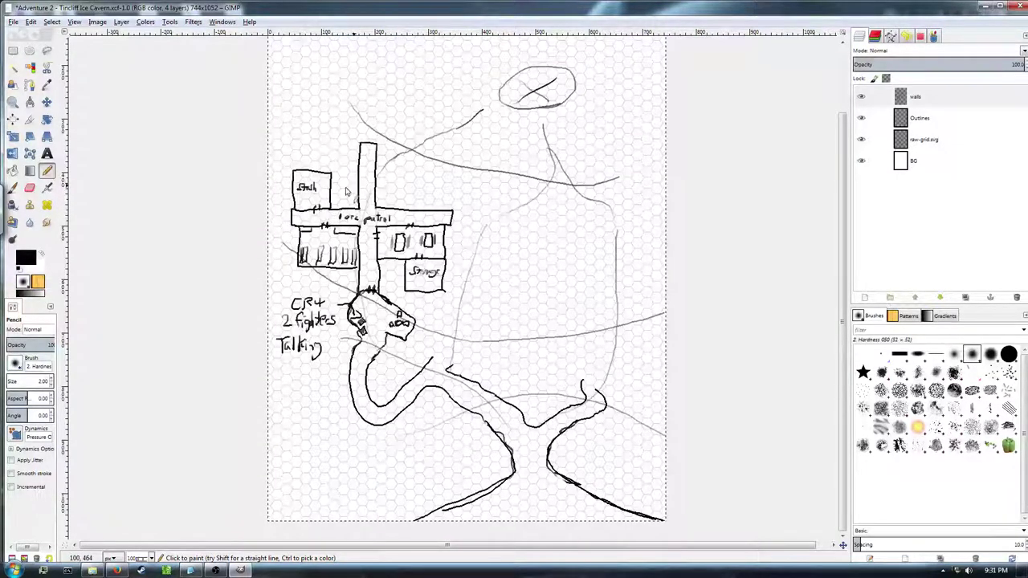
pyautogui.moveTo(358, 151)
pyautogui.mouseDown()
pyautogui.moveTo(339, 152)
pyautogui.moveTo(339, 176)
pyautogui.mouseUp()
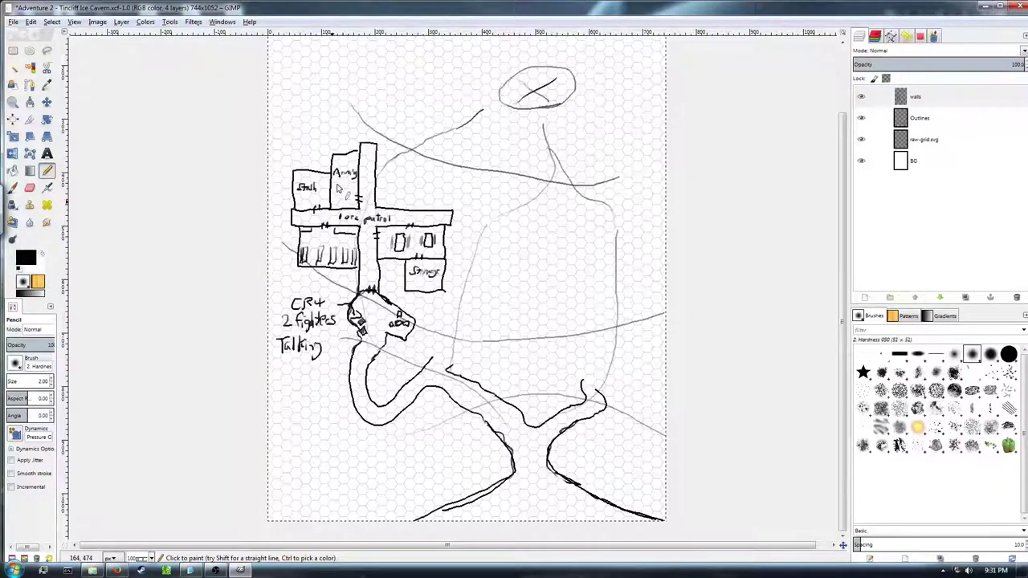
pyautogui.moveTo(336, 197); pyautogui.dragTo(335, 189)
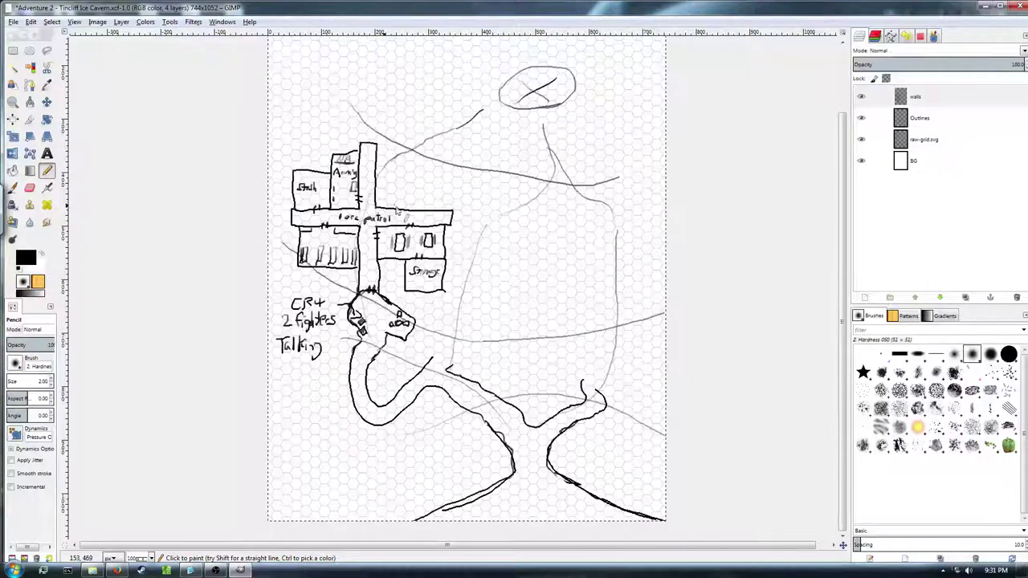
# - Write a "CR 6-7" note in the space above the cross's right arm, redoing the first attempt
pyautogui.scroll(5, 410, 185)
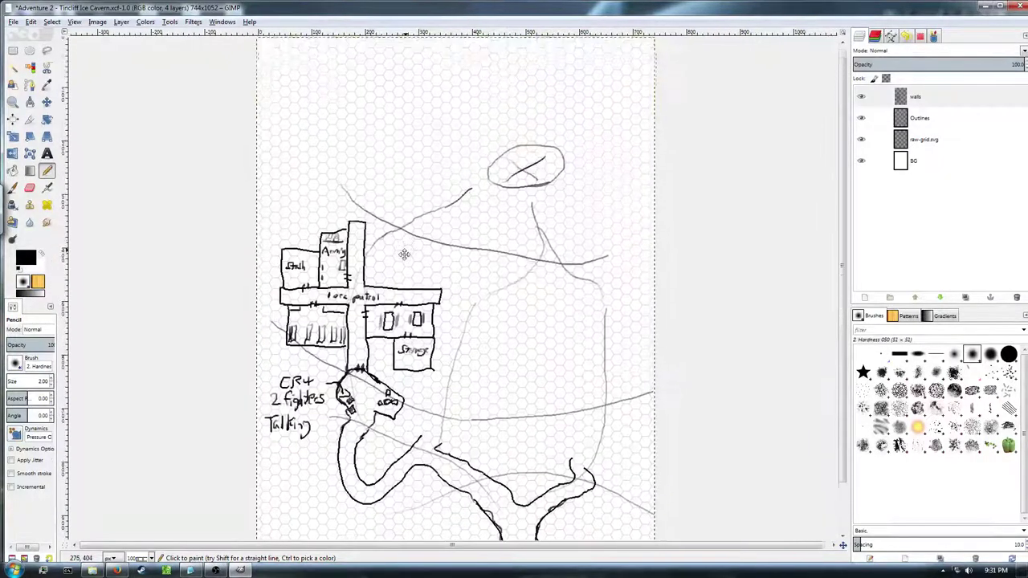
pyautogui.scroll(-3, 409, 257)
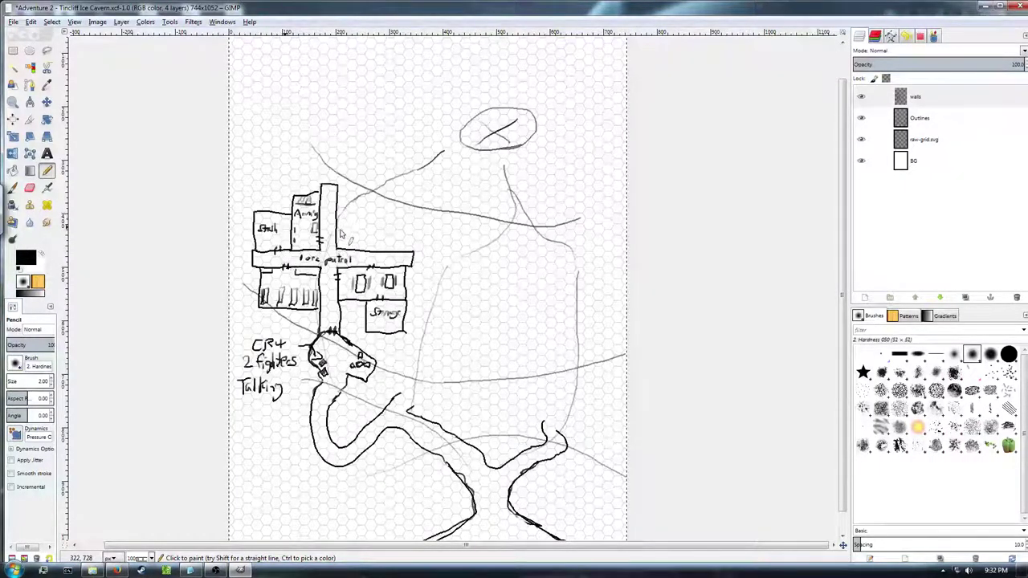
pyautogui.moveTo(353, 225)
pyautogui.mouseDown()
pyautogui.moveTo(346, 239)
pyautogui.moveTo(362, 235)
pyautogui.mouseUp()
pyautogui.hotkey('ctrl', 'z')
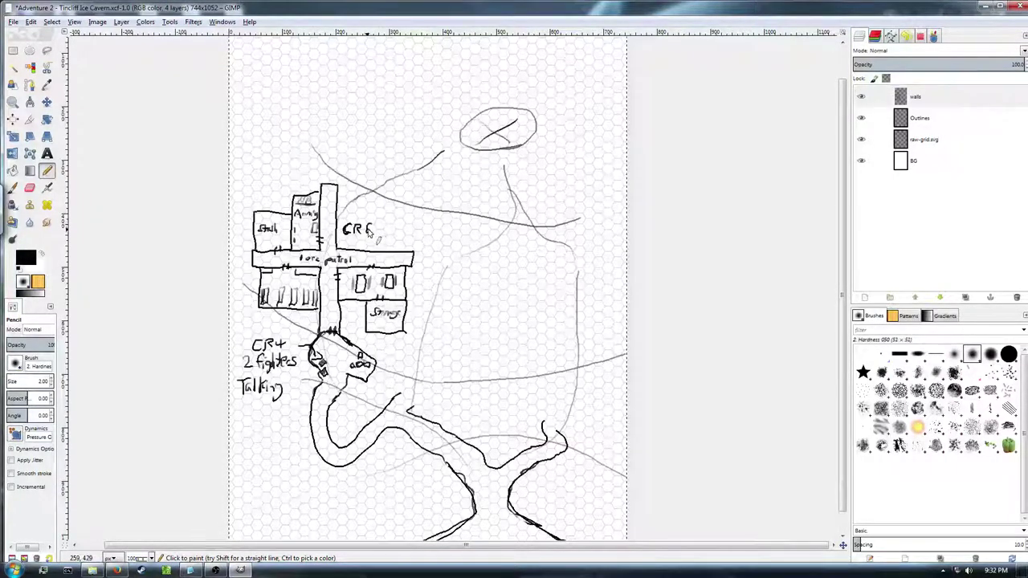
pyautogui.moveTo(373, 230)
pyautogui.mouseDown()
pyautogui.moveTo(381, 234)
pyautogui.moveTo(353, 241)
pyautogui.moveTo(362, 241)
pyautogui.mouseUp()
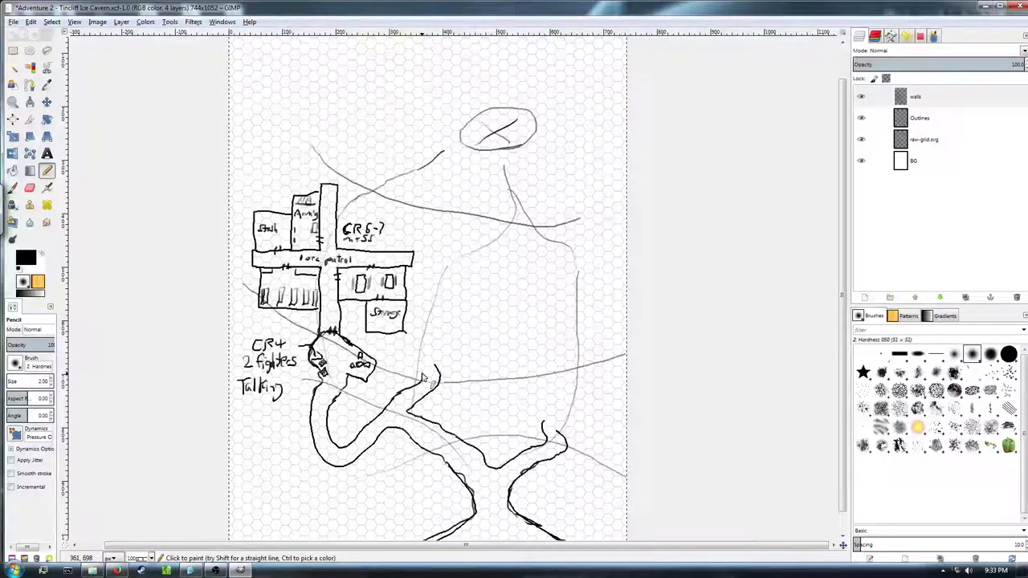
# - Close the upper end of the passage beside the U-shaped one with a door and draw a rectangular room above it, adjoining the storage room
pyautogui.moveTo(420, 367)
pyautogui.mouseDown()
pyautogui.moveTo(391, 415)
pyautogui.moveTo(431, 364)
pyautogui.mouseUp()
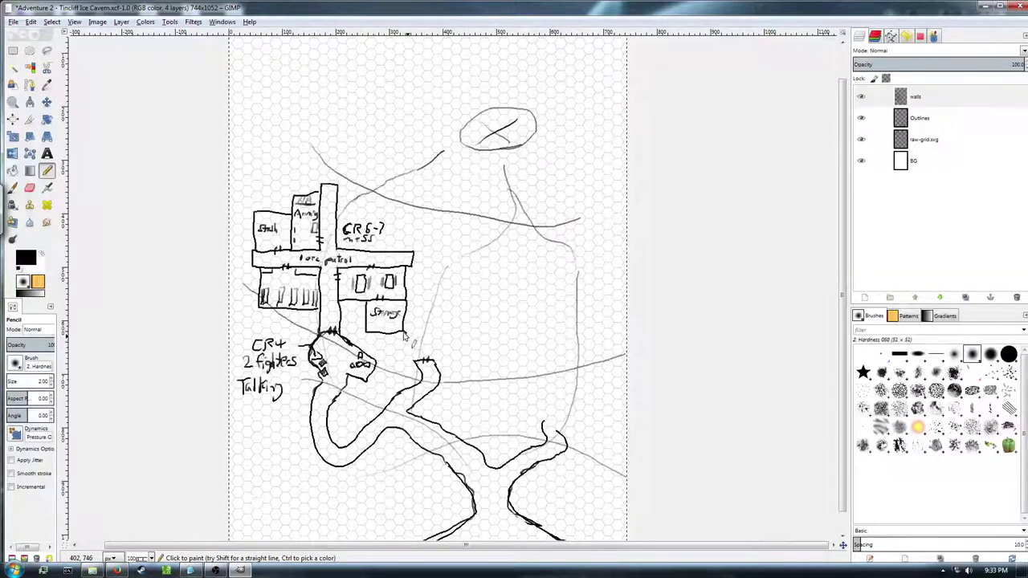
pyautogui.moveTo(405, 336); pyautogui.dragTo(413, 366)
pyautogui.moveTo(408, 302)
pyautogui.mouseDown()
pyautogui.moveTo(442, 305)
pyautogui.moveTo(434, 374)
pyautogui.mouseUp()
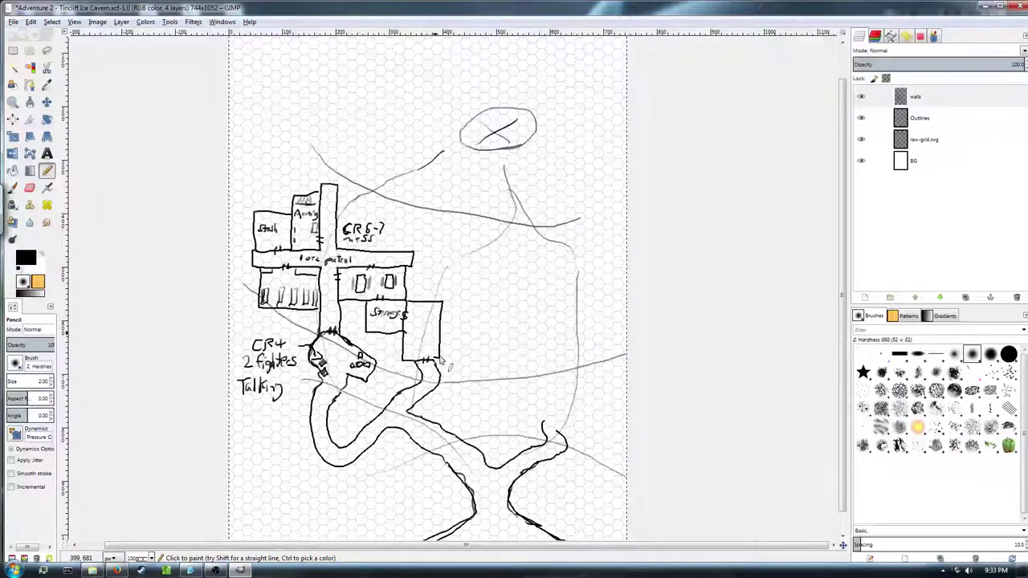
# - Draw a long, narrow horizontal corridor extending right from the upper side of the room beside the storage room
pyautogui.moveTo(430, 342)
pyautogui.mouseDown()
pyautogui.moveTo(417, 331)
pyautogui.moveTo(434, 345)
pyautogui.moveTo(425, 335)
pyautogui.mouseUp()
pyautogui.hotkey('ctrl', 'z')
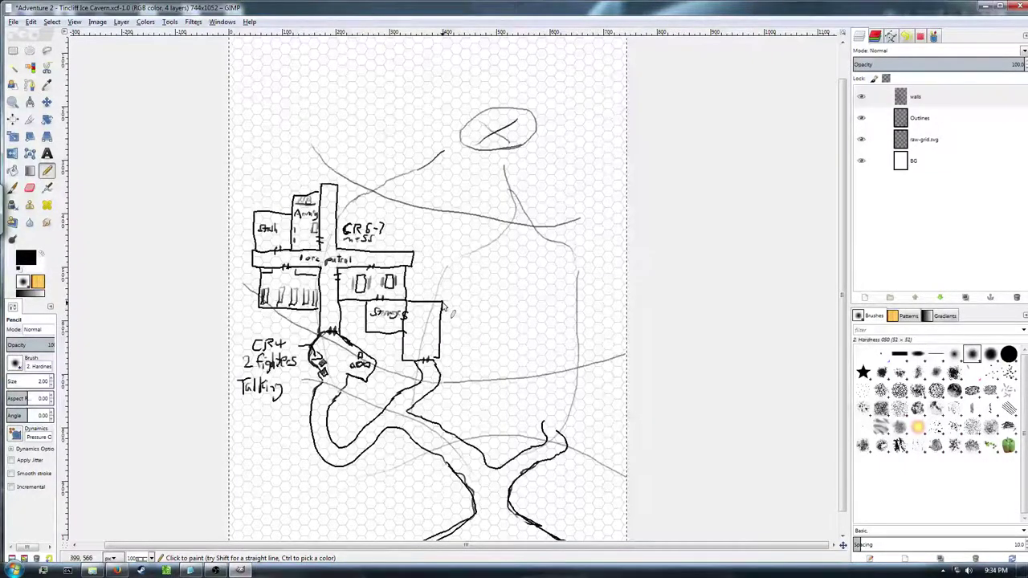
pyautogui.moveTo(443, 302); pyautogui.dragTo(499, 303)
pyautogui.moveTo(442, 318)
pyautogui.mouseDown()
pyautogui.moveTo(507, 319)
pyautogui.moveTo(511, 303)
pyautogui.moveTo(501, 303)
pyautogui.mouseUp()
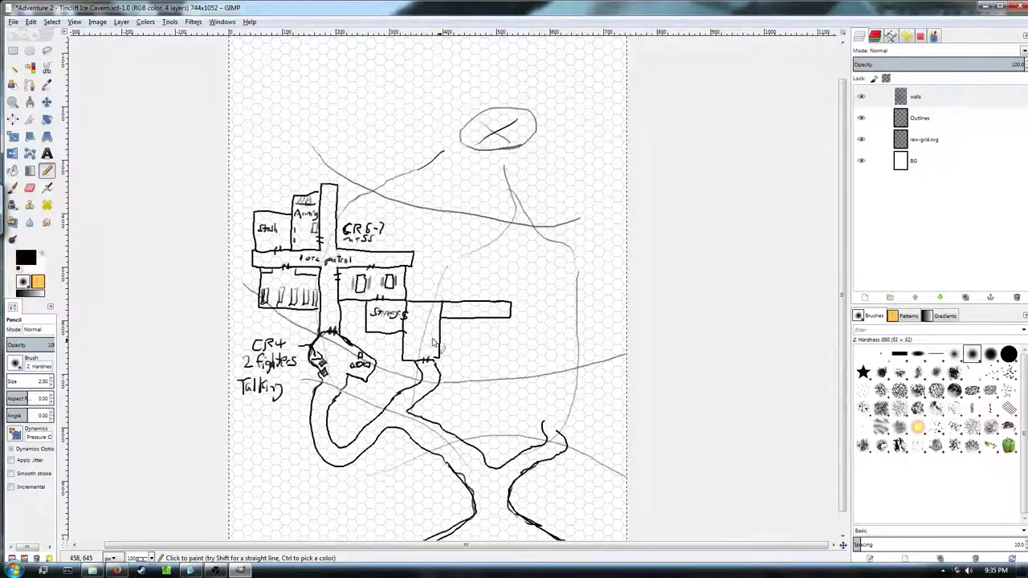
# - Add a "Traps CR 4-5" note with a leader line to the room beside the storage room, and label that room "Loot"
pyautogui.moveTo(431, 338)
pyautogui.mouseDown()
pyautogui.moveTo(452, 354)
pyautogui.moveTo(444, 366)
pyautogui.moveTo(471, 382)
pyautogui.moveTo(471, 371)
pyautogui.moveTo(454, 385)
pyautogui.moveTo(479, 387)
pyautogui.mouseUp()
pyautogui.moveTo(472, 372)
pyautogui.mouseDown()
pyautogui.moveTo(473, 383)
pyautogui.moveTo(485, 379)
pyautogui.mouseUp()
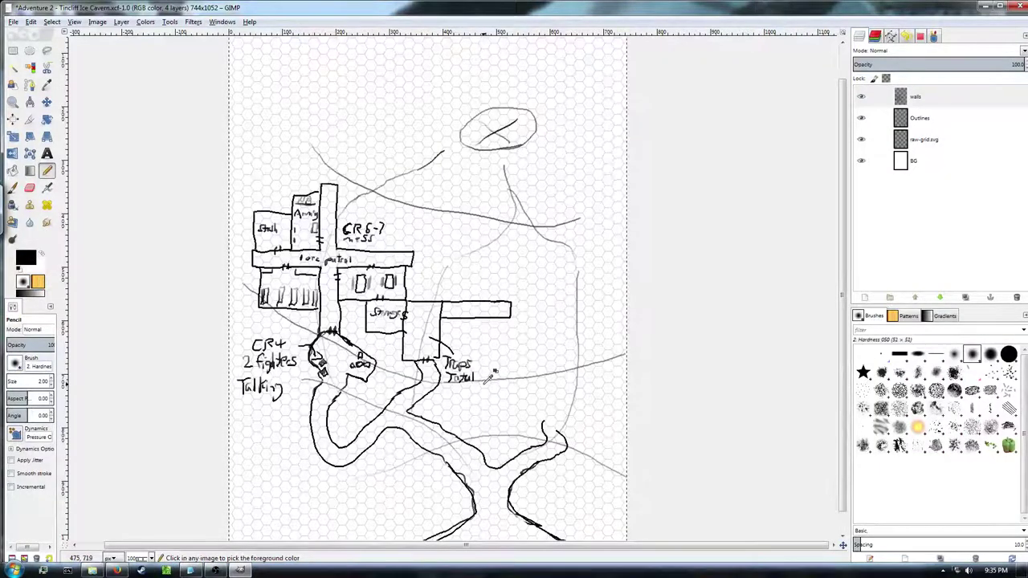
pyautogui.hotkey('ctrl', 'z')
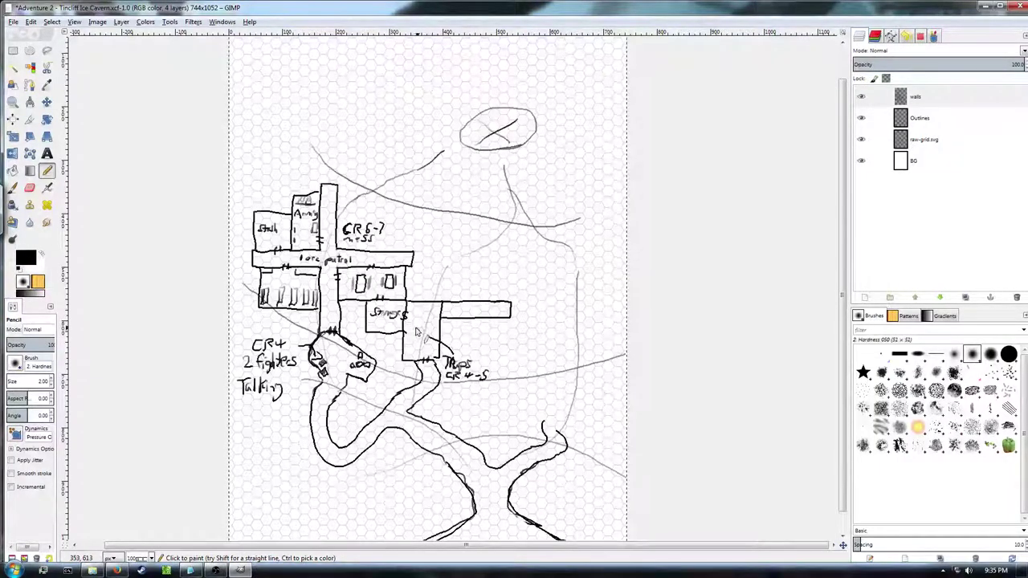
pyautogui.moveTo(409, 325)
pyautogui.mouseDown()
pyautogui.moveTo(416, 336)
pyautogui.moveTo(433, 326)
pyautogui.moveTo(427, 338)
pyautogui.mouseUp()
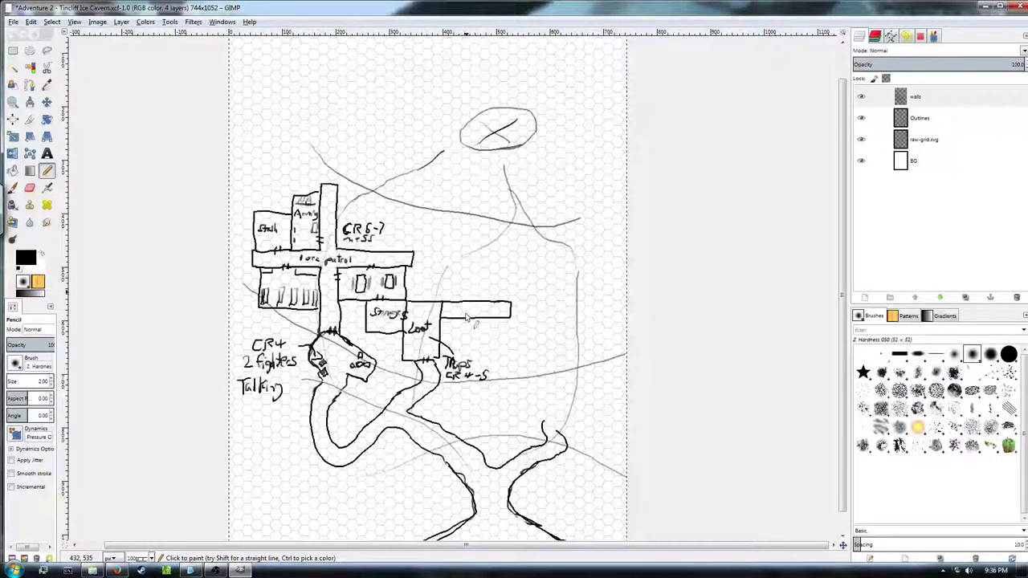
# - Draw a small rectangular room with a door below the new corridor, and add doors on the corridor's upper wall and loot room end
pyautogui.moveTo(462, 324)
pyautogui.mouseDown()
pyautogui.moveTo(461, 336)
pyautogui.moveTo(495, 341)
pyautogui.moveTo(511, 337)
pyautogui.moveTo(511, 320)
pyautogui.mouseUp()
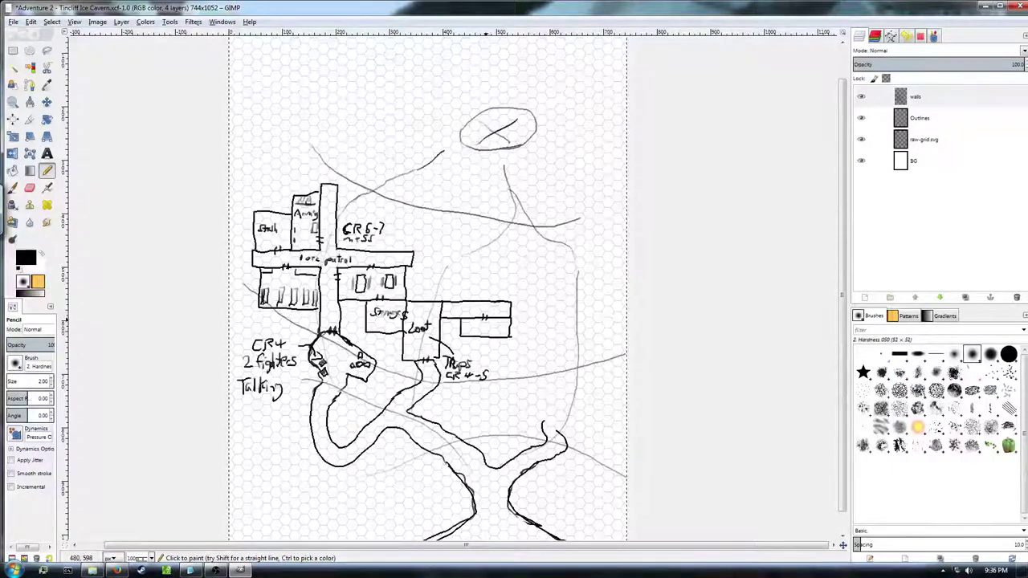
pyautogui.moveTo(484, 319)
pyautogui.mouseDown()
pyautogui.moveTo(485, 308)
pyautogui.moveTo(442, 315)
pyautogui.mouseUp()
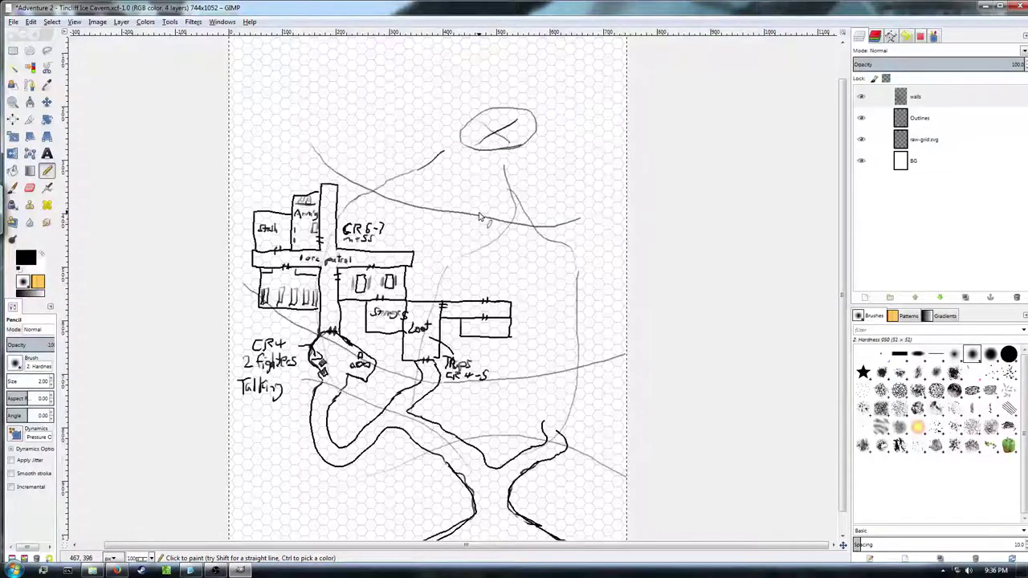
# - Draw a vertical passage rising from the corridor's upper door, with an irregular cave wall curving down from its right side
pyautogui.moveTo(478, 225); pyautogui.dragTo(477, 298)
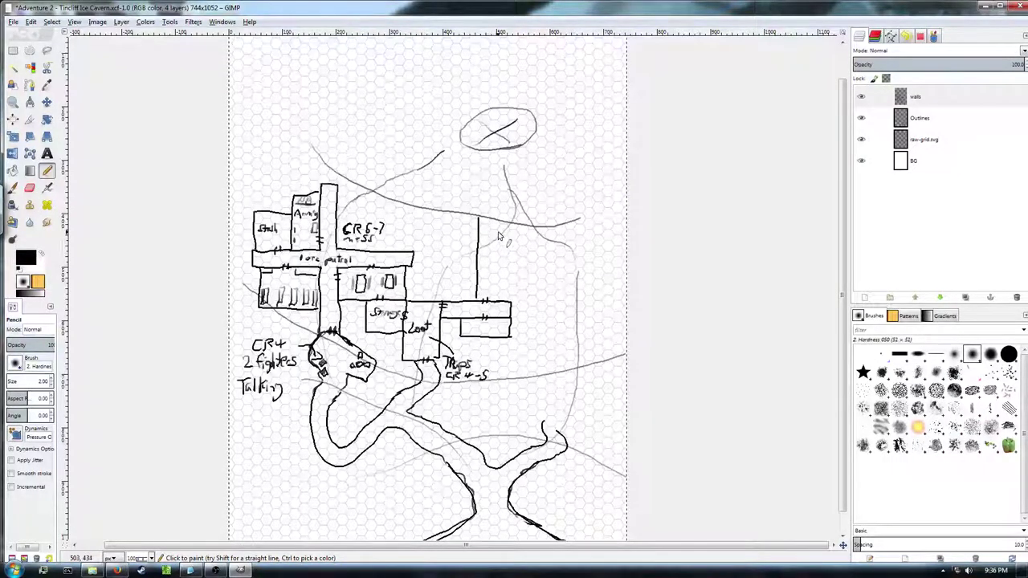
pyautogui.moveTo(497, 233); pyautogui.dragTo(495, 286)
pyautogui.moveTo(498, 235); pyautogui.dragTo(525, 275)
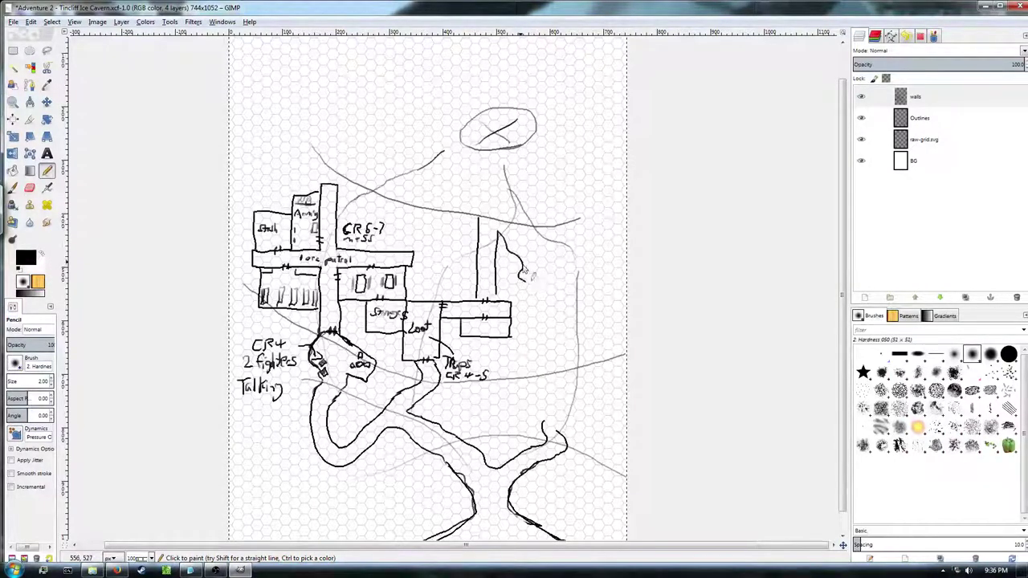
pyautogui.moveTo(476, 217); pyautogui.dragTo(469, 210)
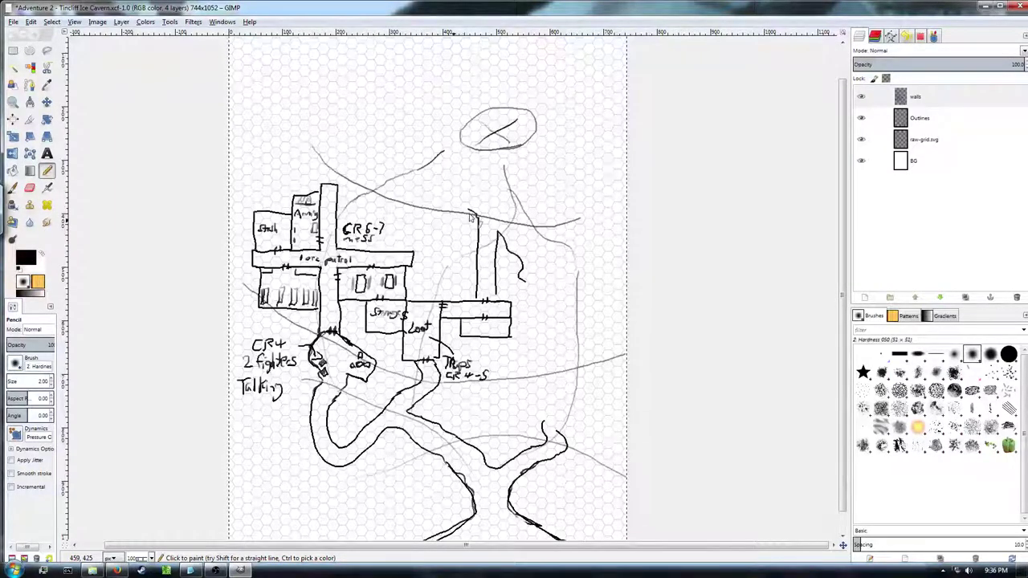
# - Draw winding cave walls linking the vertical passage to the cross's upper arm, with an opening at the top, redoing the first attempt
pyautogui.moveTo(472, 214); pyautogui.dragTo(344, 196)
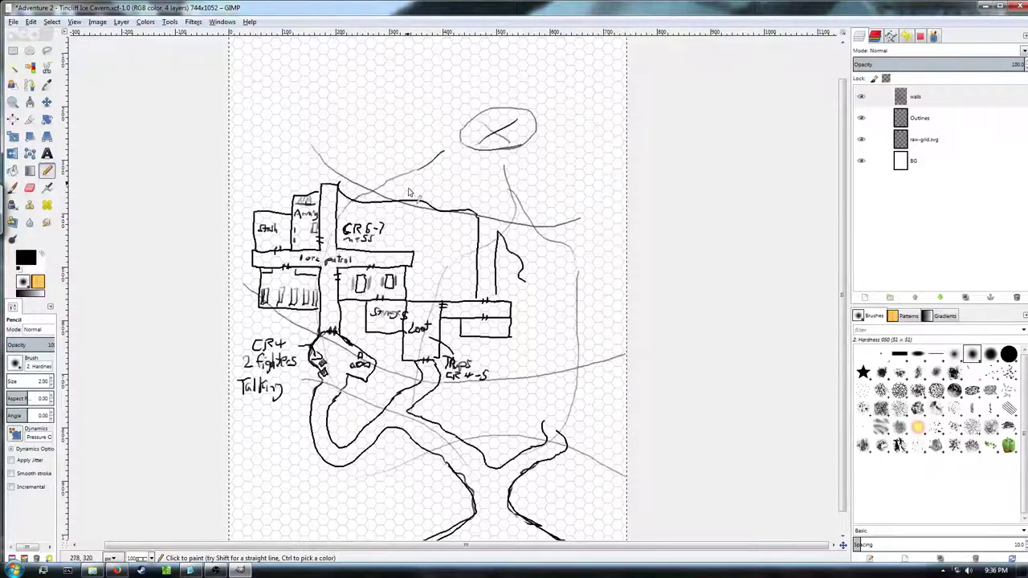
pyautogui.hotkey('ctrl', 'z')
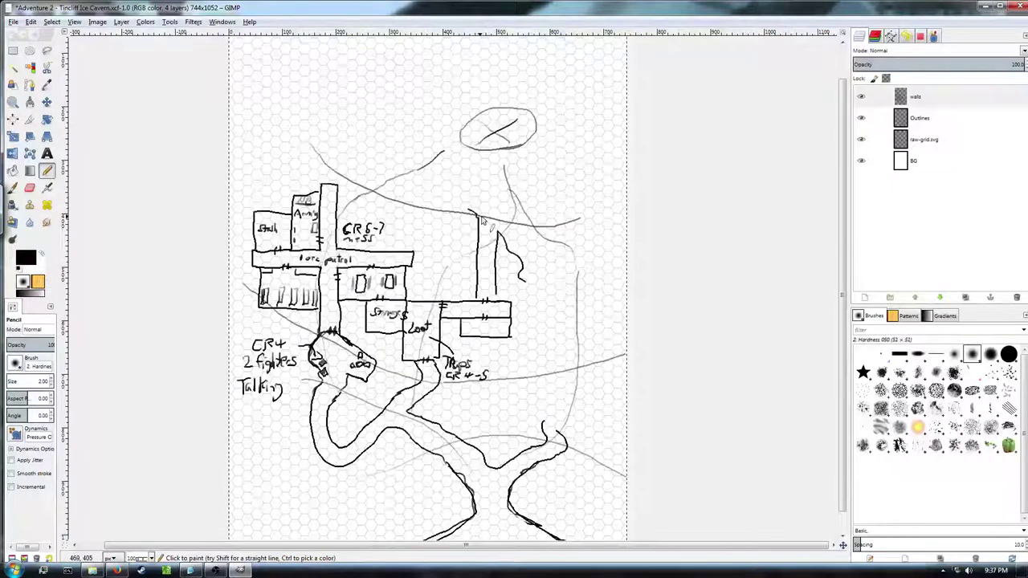
pyautogui.moveTo(476, 220)
pyautogui.mouseDown()
pyautogui.moveTo(486, 183)
pyautogui.moveTo(468, 163)
pyautogui.moveTo(332, 206)
pyautogui.moveTo(340, 186)
pyautogui.moveTo(372, 190)
pyautogui.moveTo(377, 145)
pyautogui.mouseUp()
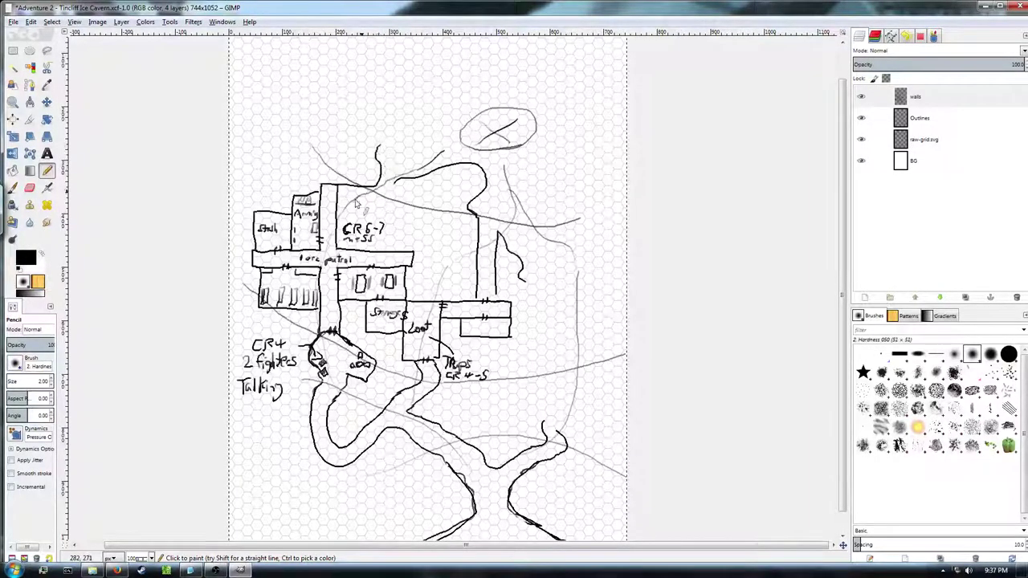
pyautogui.moveTo(339, 198); pyautogui.dragTo(377, 199)
pyautogui.moveTo(410, 232)
pyautogui.mouseDown()
pyautogui.moveTo(416, 217)
pyautogui.moveTo(394, 181)
pyautogui.mouseUp()
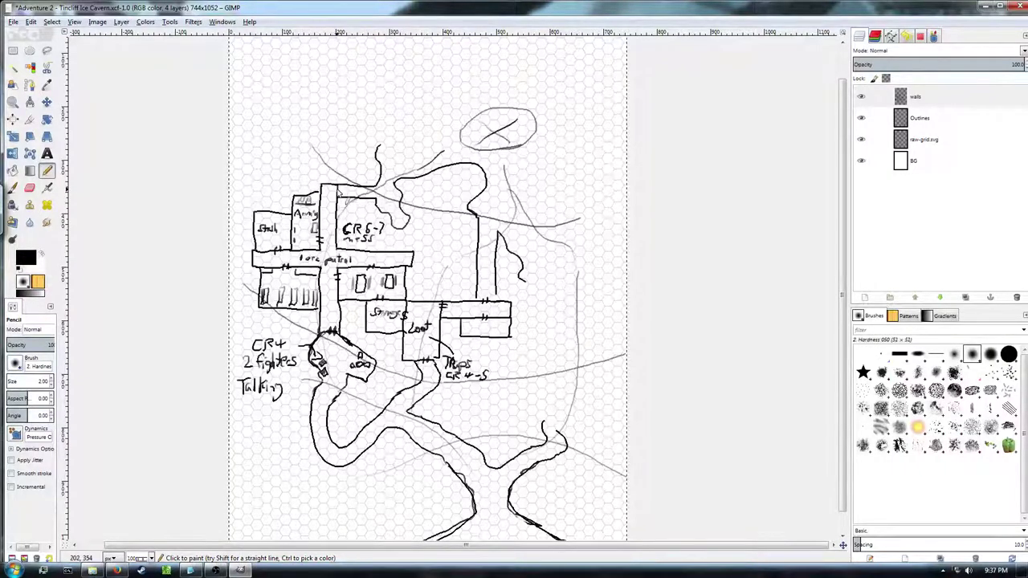